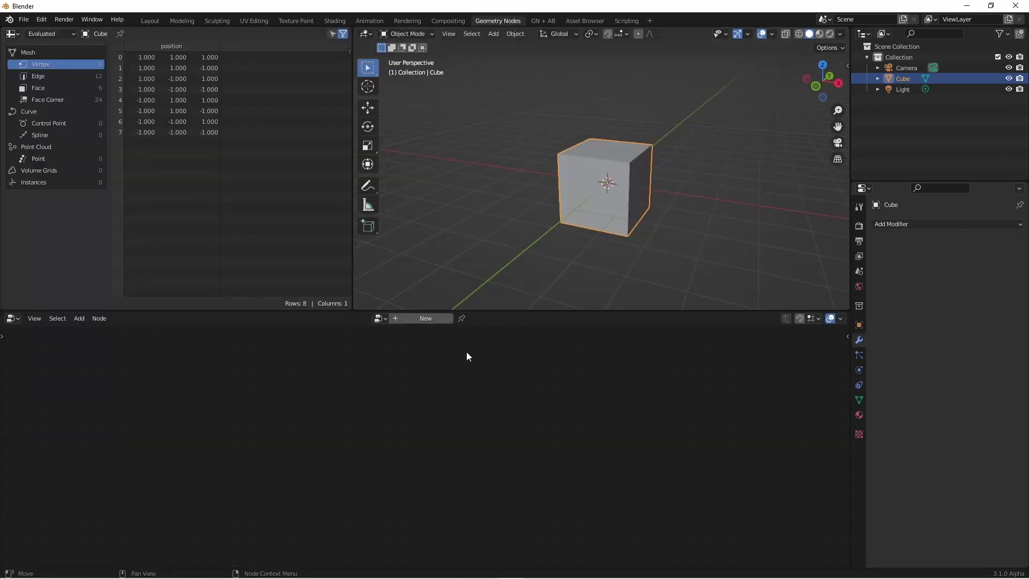
# Create a new geometry node tree on the cube and delete its Group Input node.
pyautogui.click(426, 319)
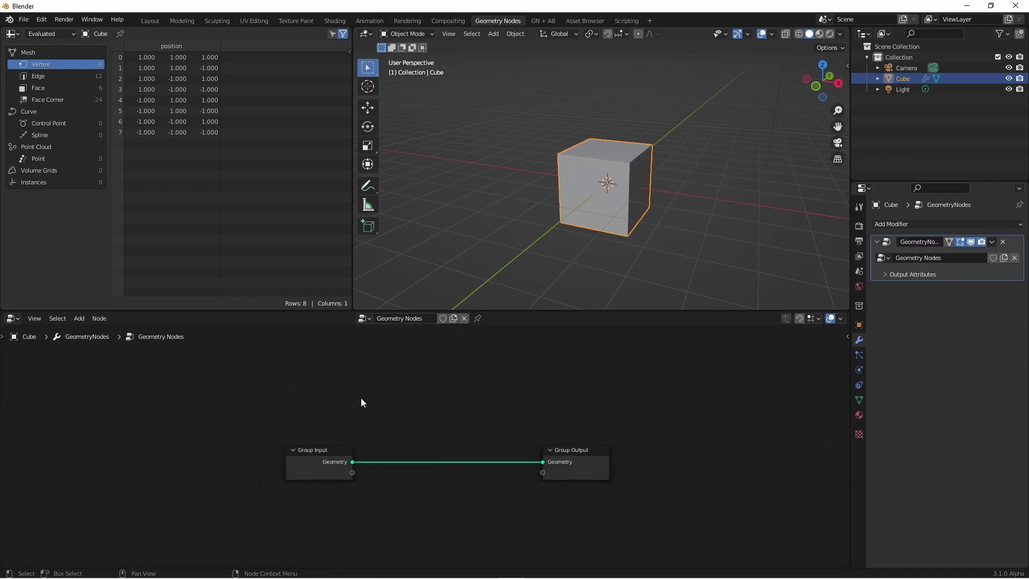
pyautogui.click(315, 471)
pyautogui.press('x')
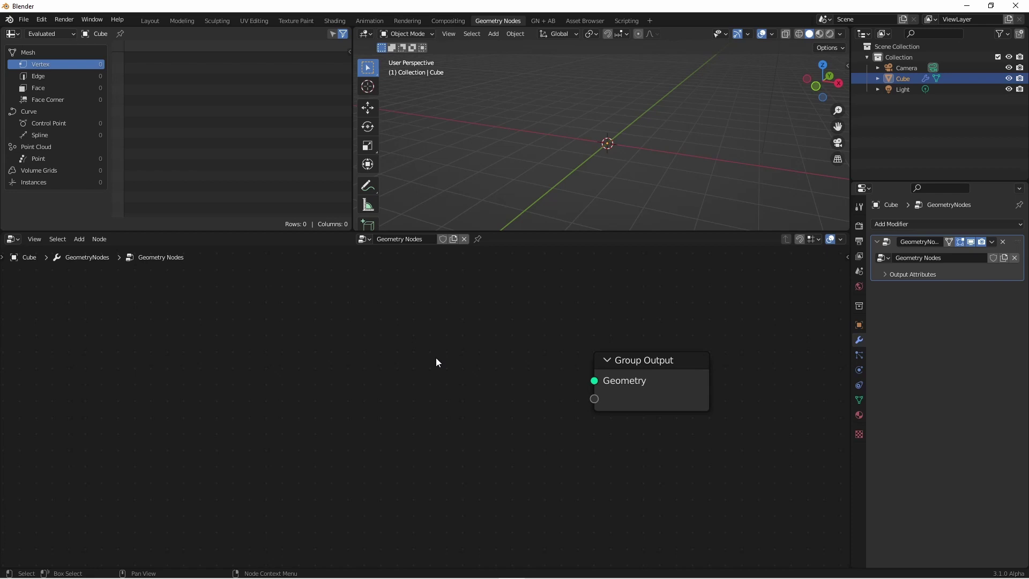
# Add a Cube mesh primitive node and a Mesh Line node to the tree.
pyautogui.hotkey('shift', 'a')
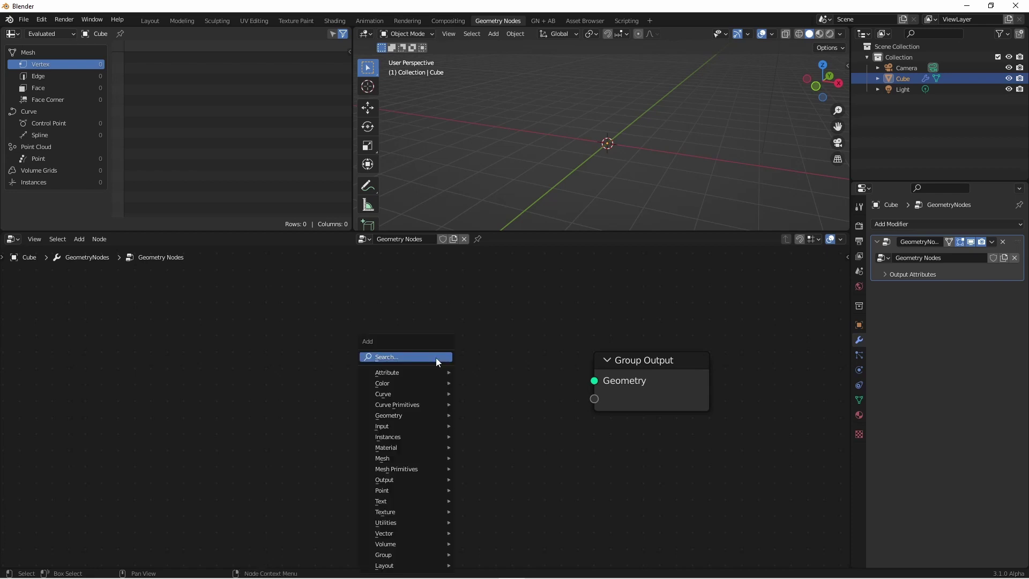
pyautogui.moveTo(413, 470)
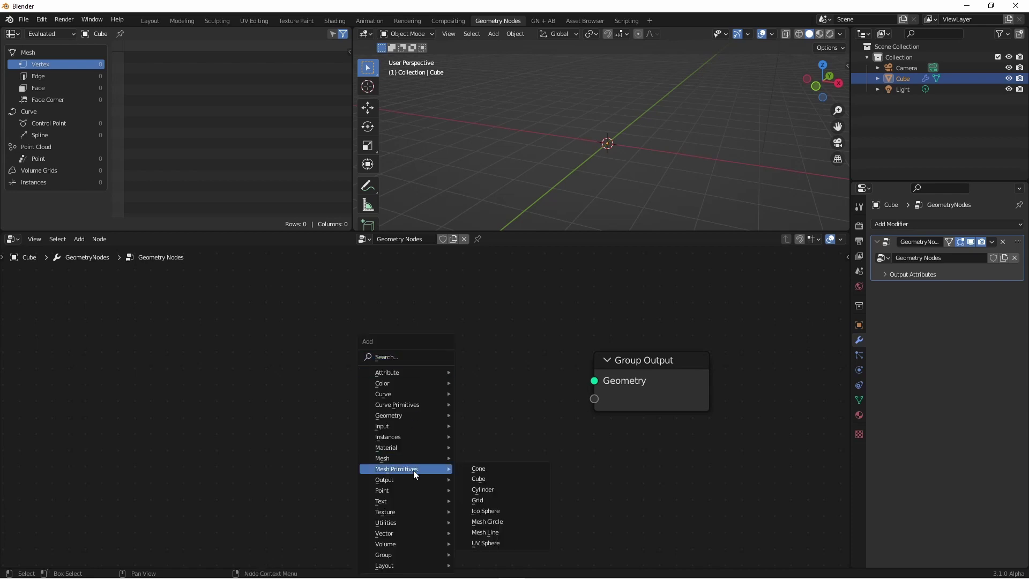
pyautogui.click(468, 478)
pyautogui.click(455, 384)
pyautogui.hotkey('shift', 'a')
pyautogui.moveTo(461, 385)
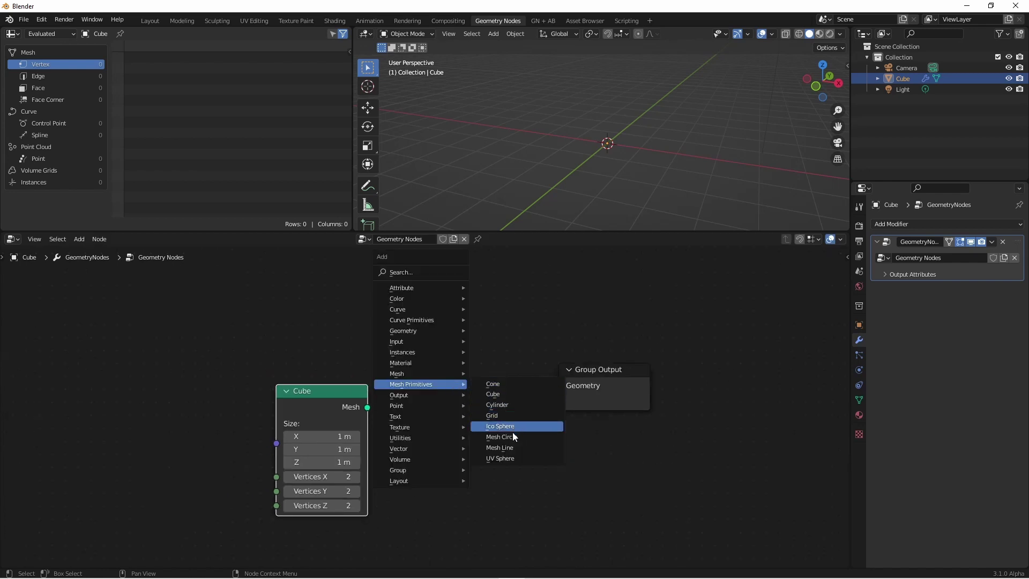
pyautogui.click(499, 447)
pyautogui.click(161, 300)
# Add Instance on Points, fed by Mesh Line points and the Cube mesh, into Group Output.
pyautogui.hotkey('shift', 'a')
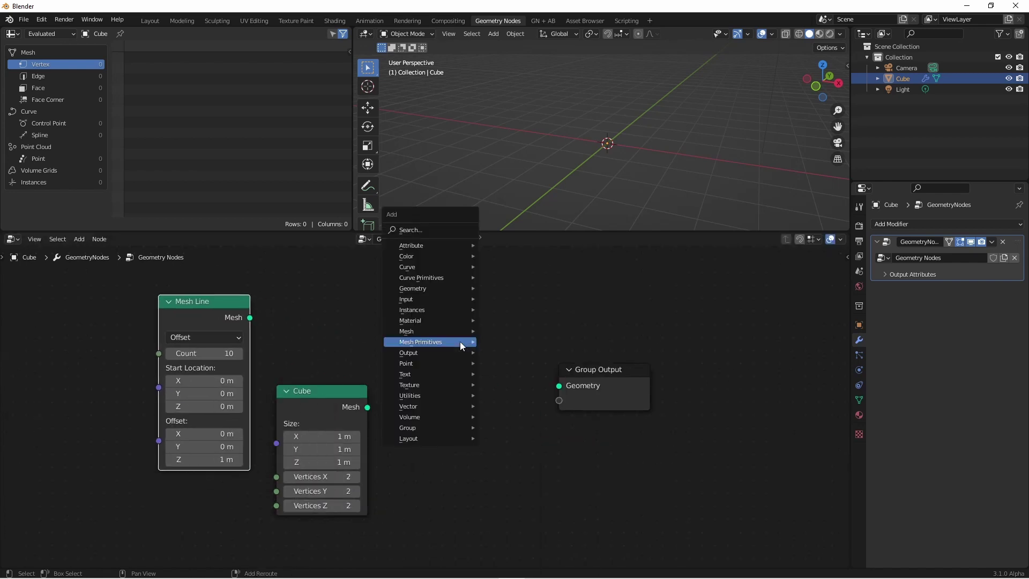
pyautogui.moveTo(460, 342)
pyautogui.moveTo(423, 309)
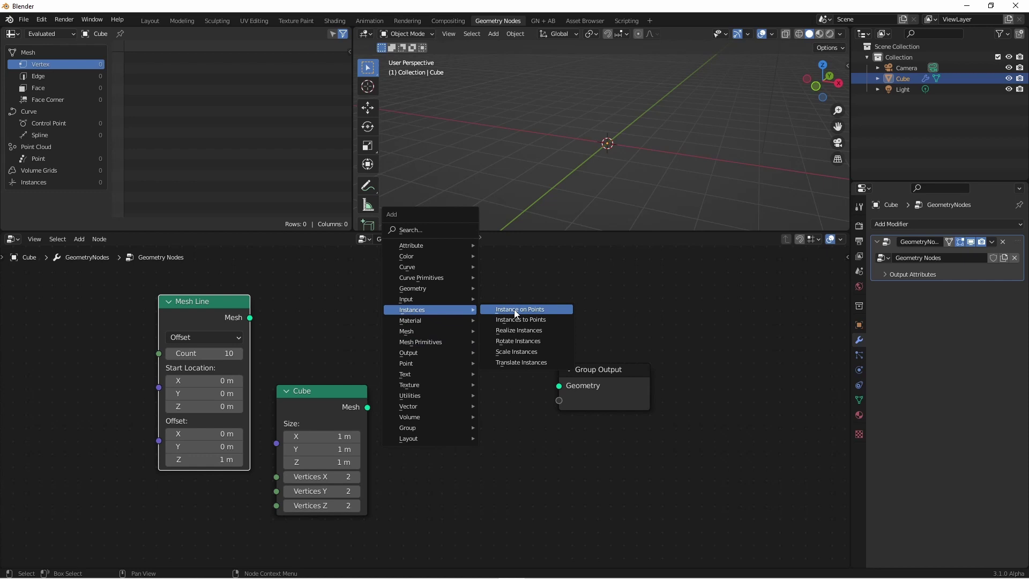
pyautogui.click(514, 310)
pyautogui.moveTo(512, 319); pyautogui.dragTo(562, 388)
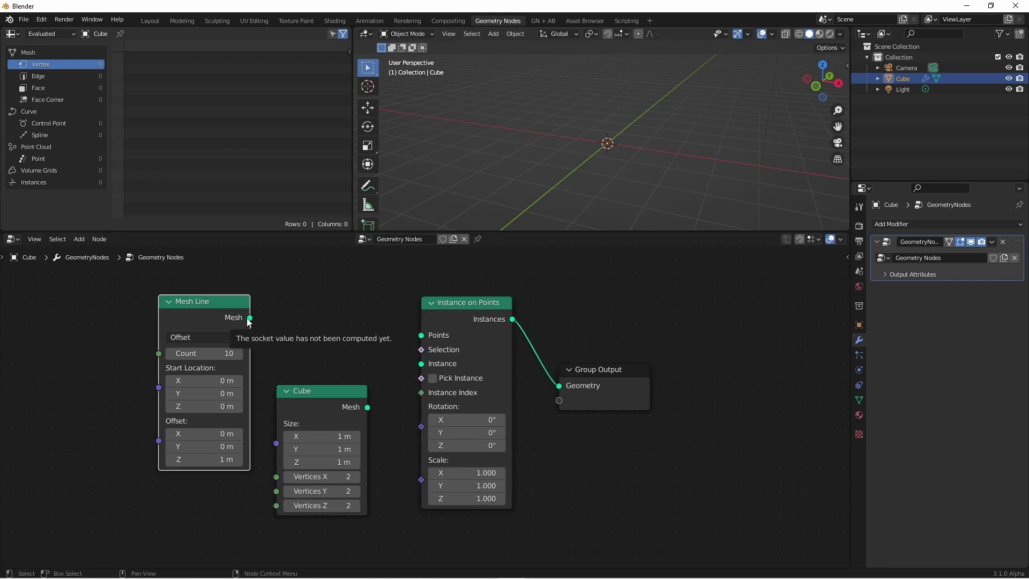
pyautogui.moveTo(250, 318); pyautogui.dragTo(425, 339)
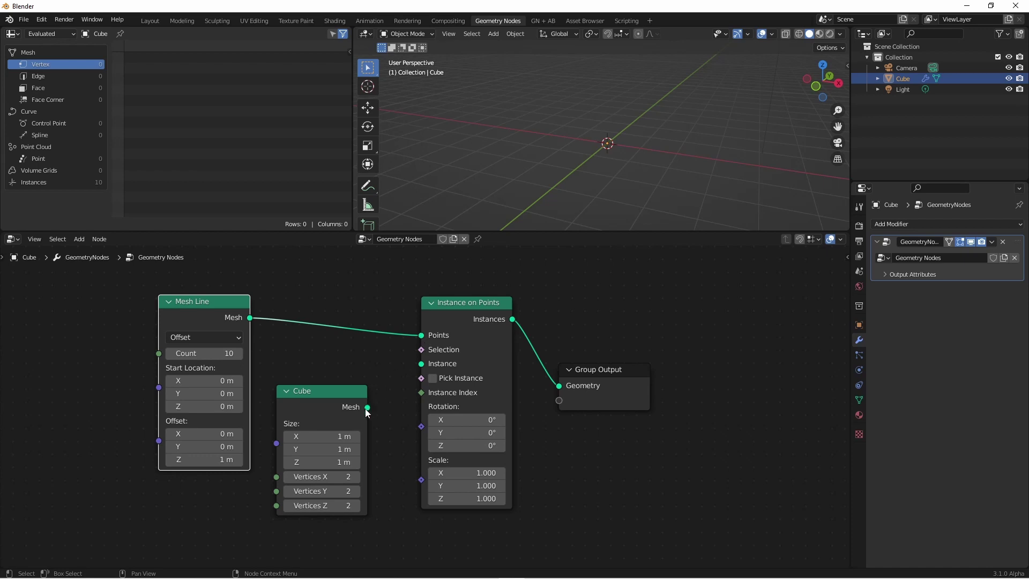
pyautogui.moveTo(367, 407); pyautogui.dragTo(422, 364)
pyautogui.press('KP_1')
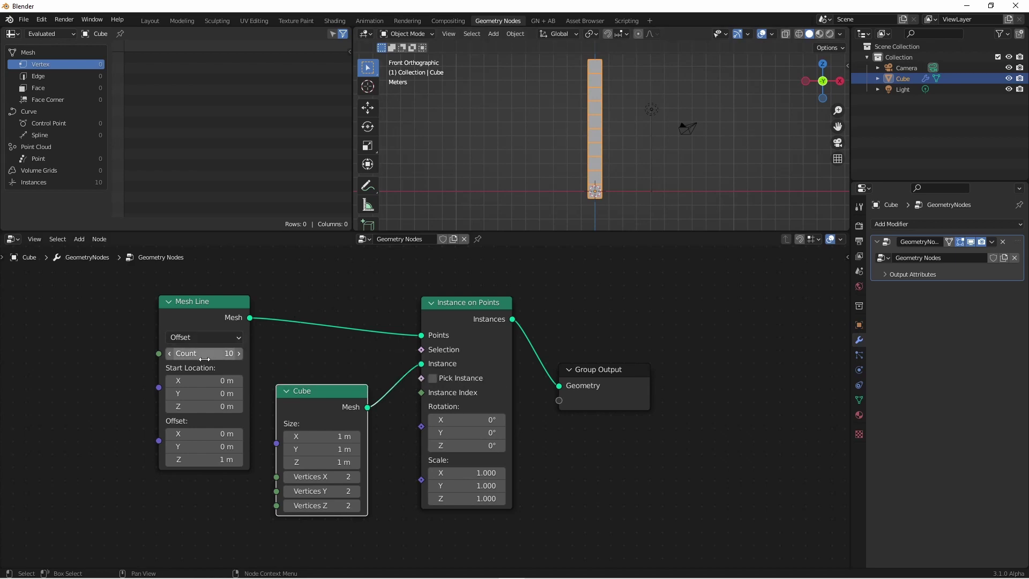
# Set the Mesh Line count to 8 and its Z offset to 1.6 m.
pyautogui.moveTo(207, 355); pyautogui.dragTo(242, 355)
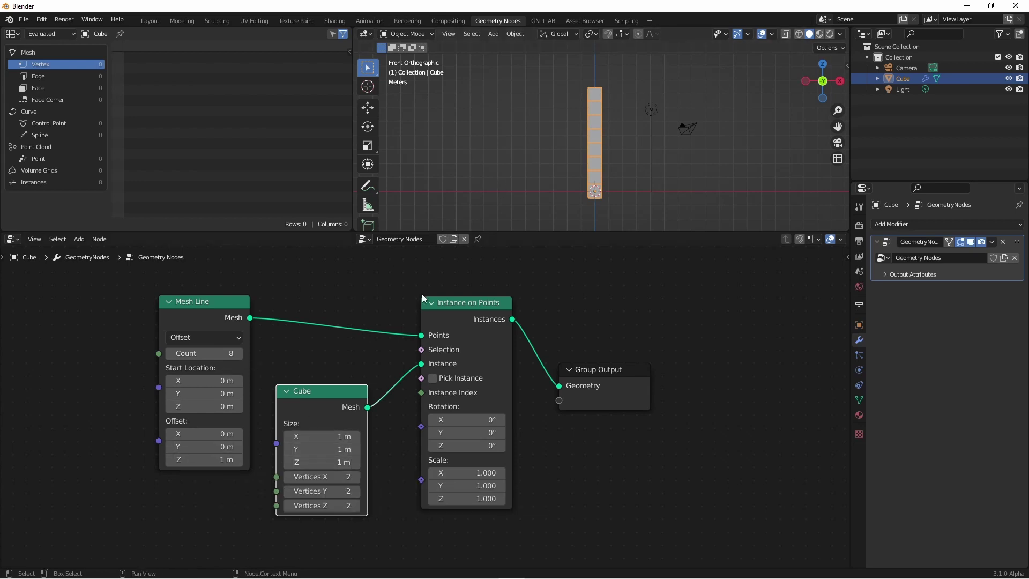
pyautogui.click(212, 462)
pyautogui.write('1.6')
pyautogui.press('Return')
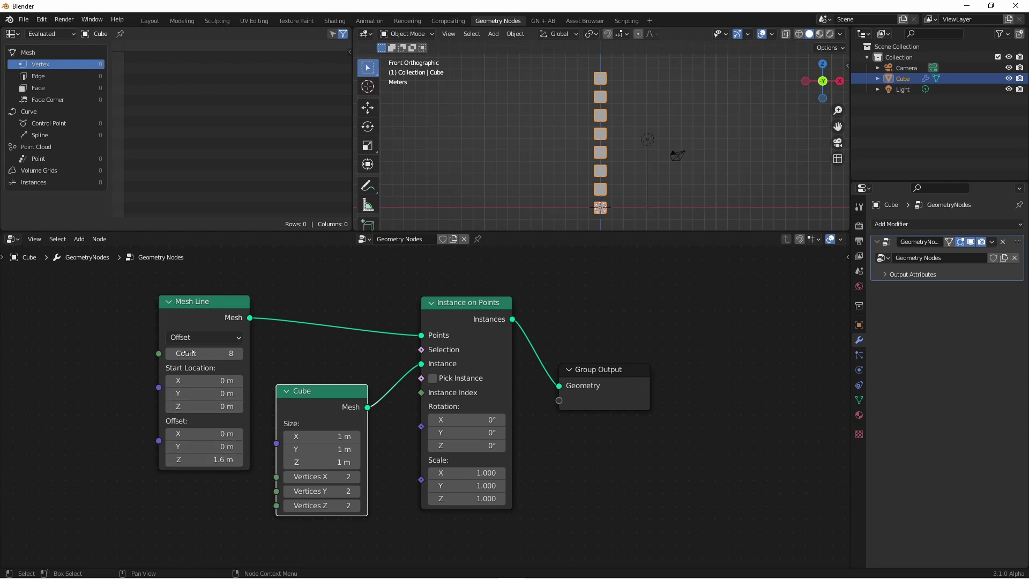
pyautogui.click(182, 319)
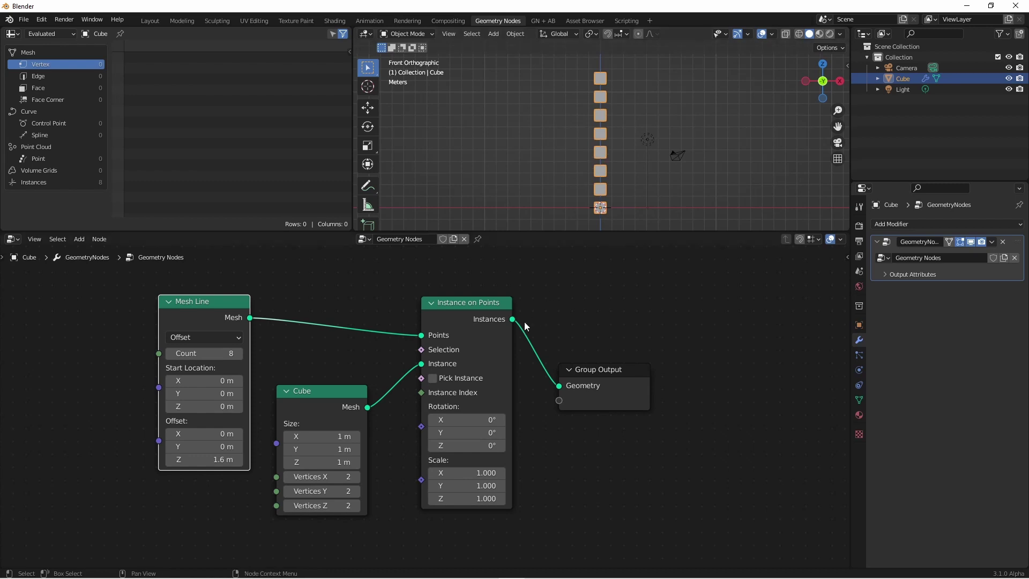
# Add an Accumulate Field node from the Utilities nodes.
pyautogui.scroll(-2, 524, 321)
pyautogui.hotkey('shift', 'a')
pyautogui.moveTo(268, 380)
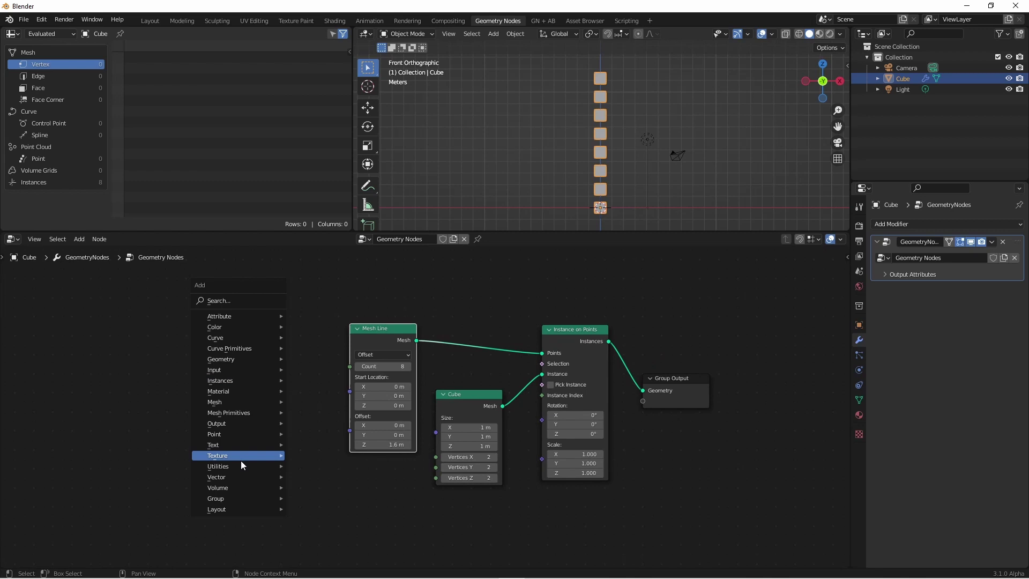
pyautogui.moveTo(236, 467)
pyautogui.click(327, 350)
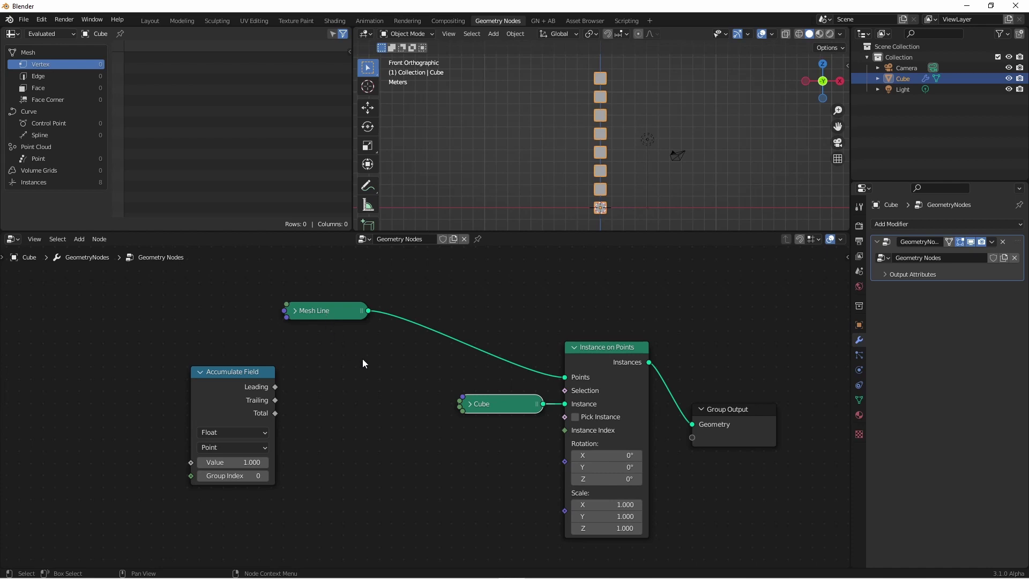
# Insert a Set Position node on the link from Mesh Line to Instance on Points.
pyautogui.hotkey('shift', 'a')
pyautogui.click(394, 362)
pyautogui.click(389, 309)
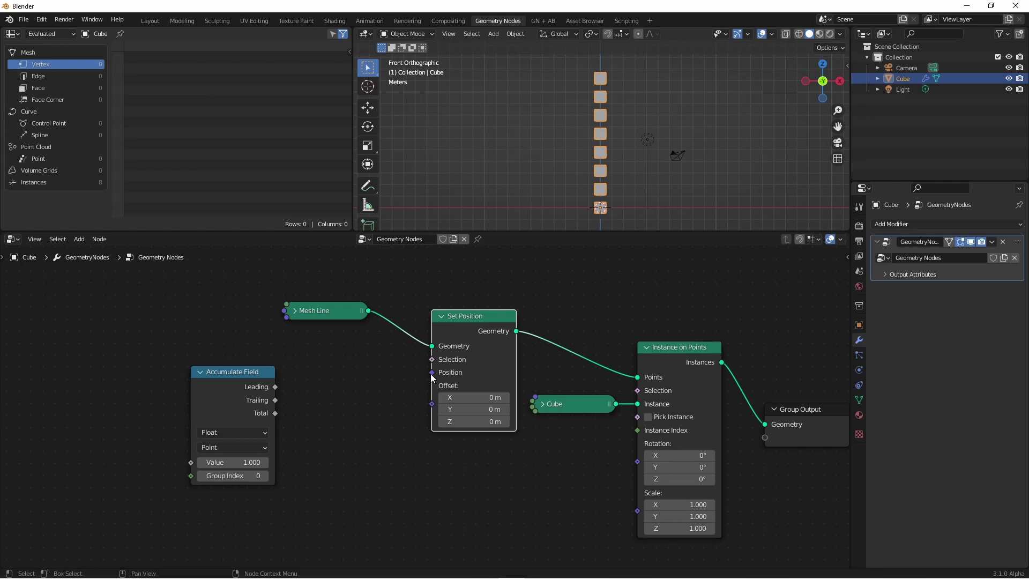
# Feed Set Position's Position from a new all-zero Combine XYZ node.
pyautogui.moveTo(430, 371); pyautogui.dragTo(376, 391)
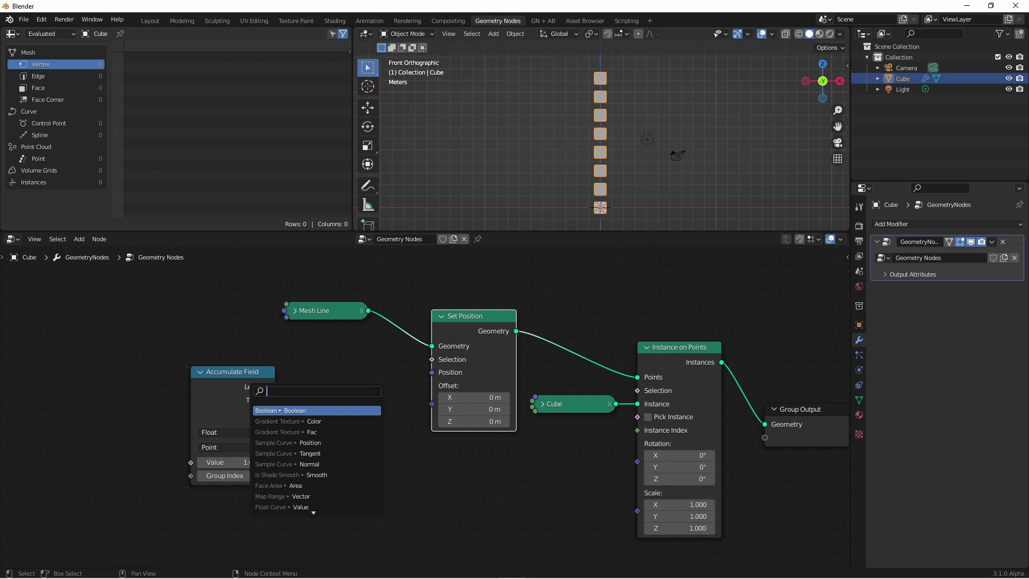
pyautogui.write('combin')
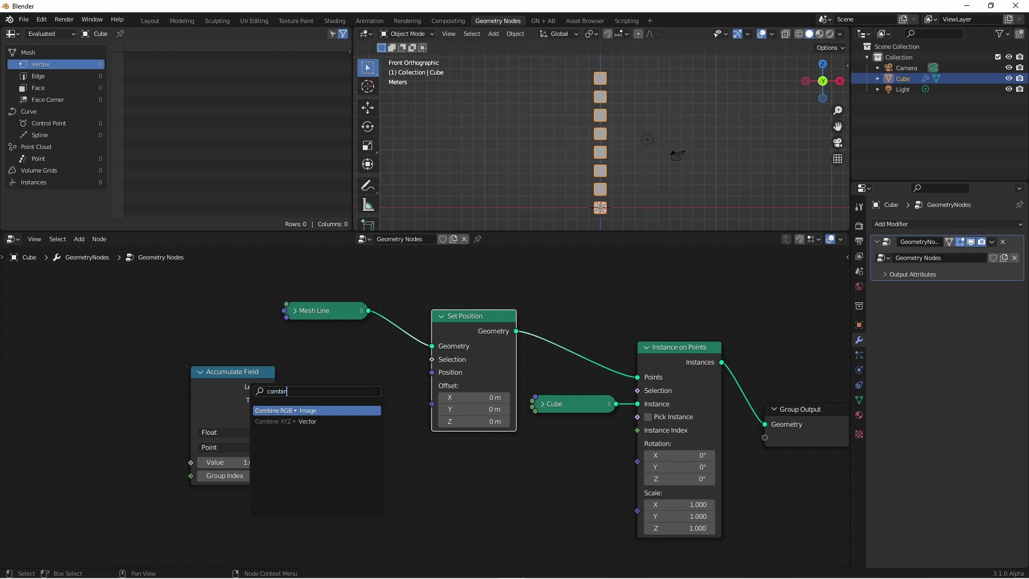
pyautogui.click(332, 421)
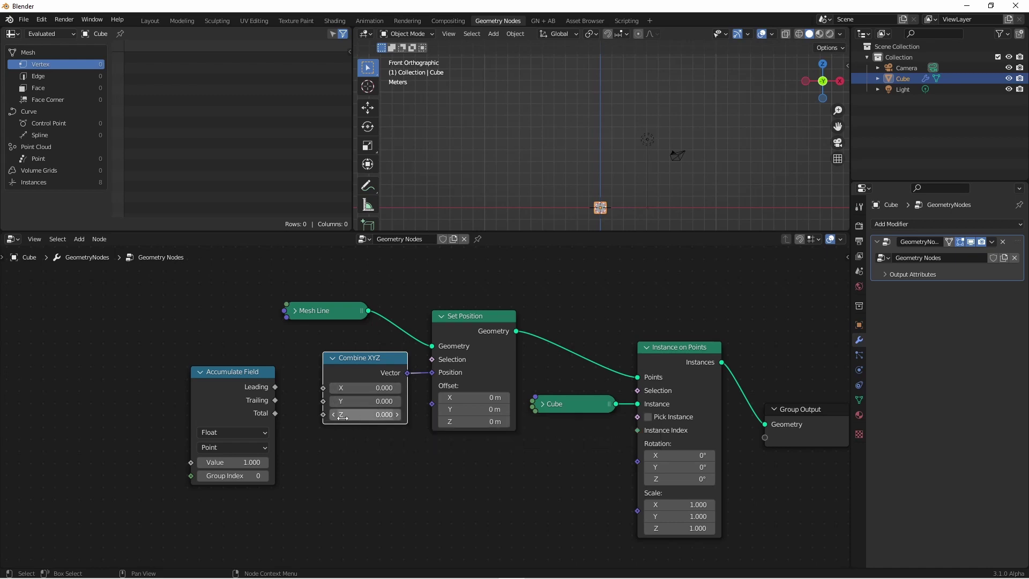
pyautogui.moveTo(248, 373); pyautogui.dragTo(243, 347)
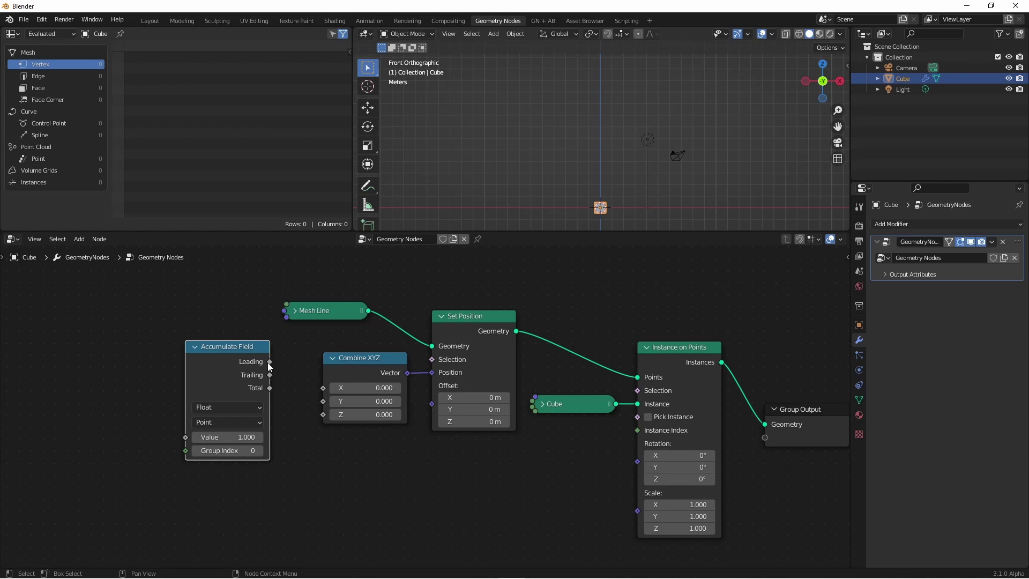
# Link Accumulate Field's Leading output to Combine XYZ's Z input.
pyautogui.moveTo(269, 362); pyautogui.dragTo(324, 415)
pyautogui.scroll(4, 608, 165)
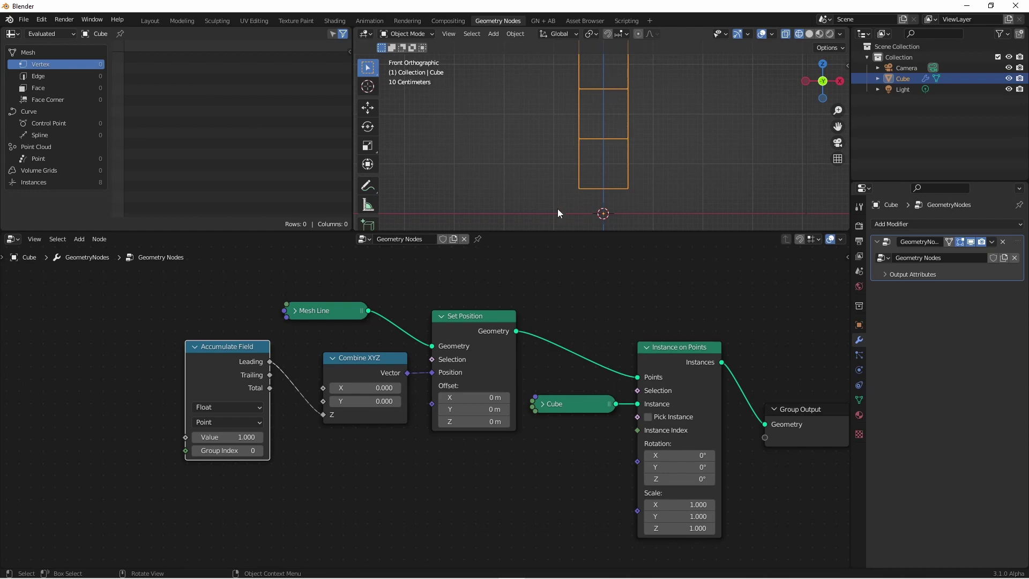
# Switch Combine XYZ's Z input to Accumulate Field's Trailing output and move that node left.
pyautogui.moveTo(270, 375); pyautogui.dragTo(323, 414)
pyautogui.scroll(-1, 609, 155)
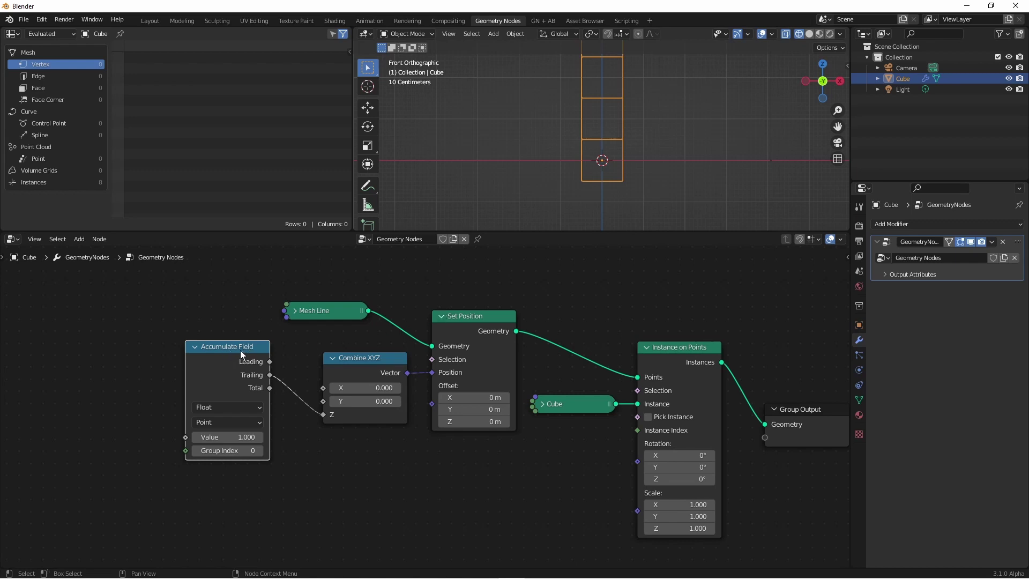
pyautogui.moveTo(242, 384); pyautogui.dragTo(375, 363, button='middle')
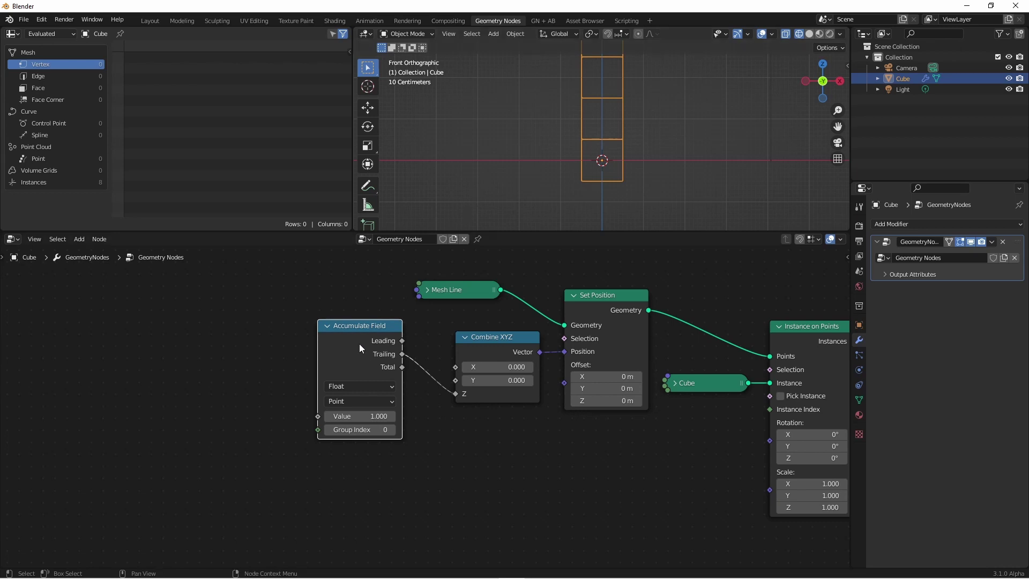
pyautogui.moveTo(372, 326); pyautogui.dragTo(223, 340)
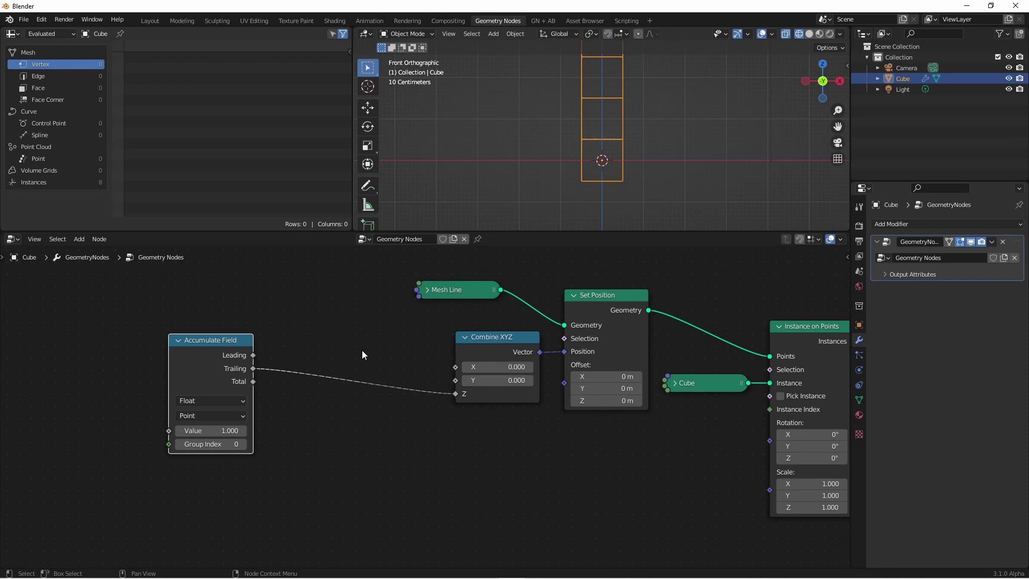
# Insert an Add math node on the Z link, summing the Leading and Trailing totals.
pyautogui.hotkey('shift', 'a')
pyautogui.moveTo(329, 458)
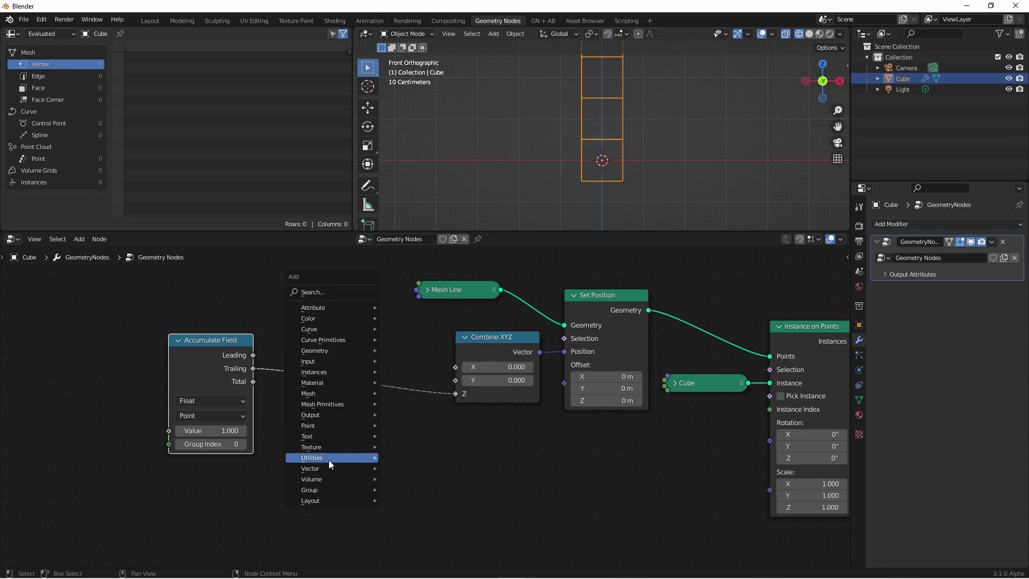
pyautogui.click(407, 424)
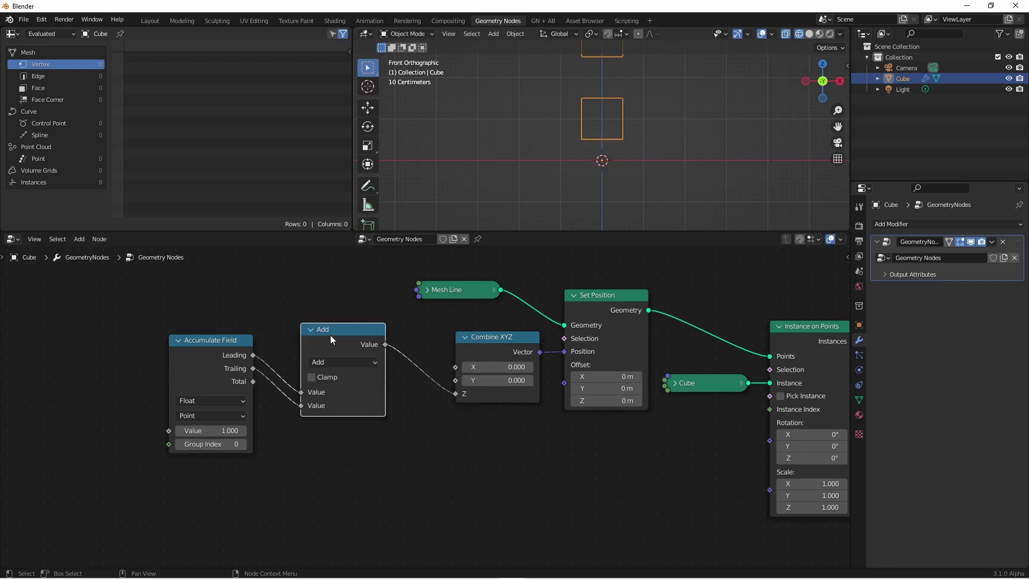
pyautogui.click(310, 312)
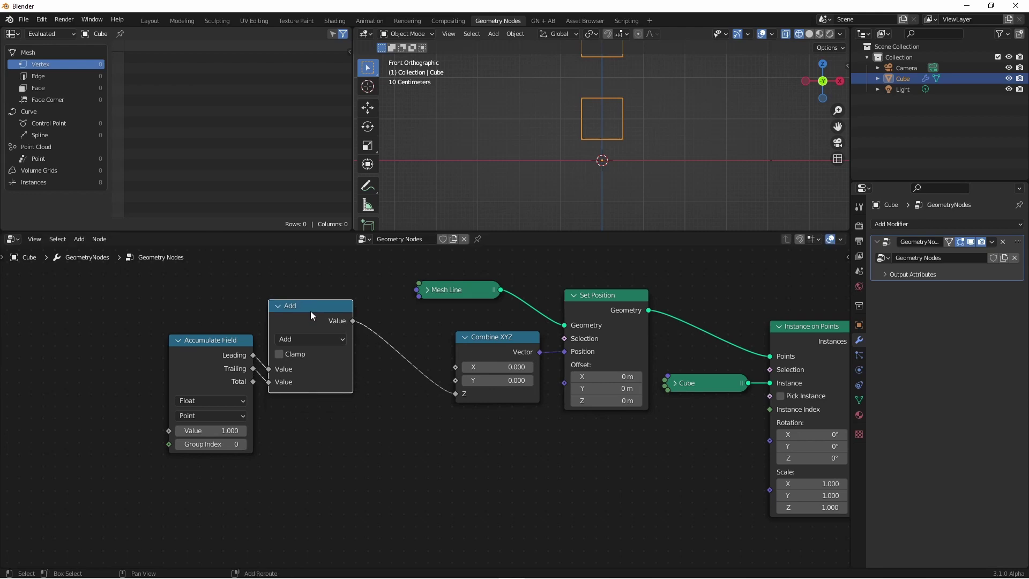
# Add a duplicate math node set to Divide by 2 before Combine XYZ.
pyautogui.hotkey('shift', 'd')
pyautogui.click(394, 339)
pyautogui.click(429, 366)
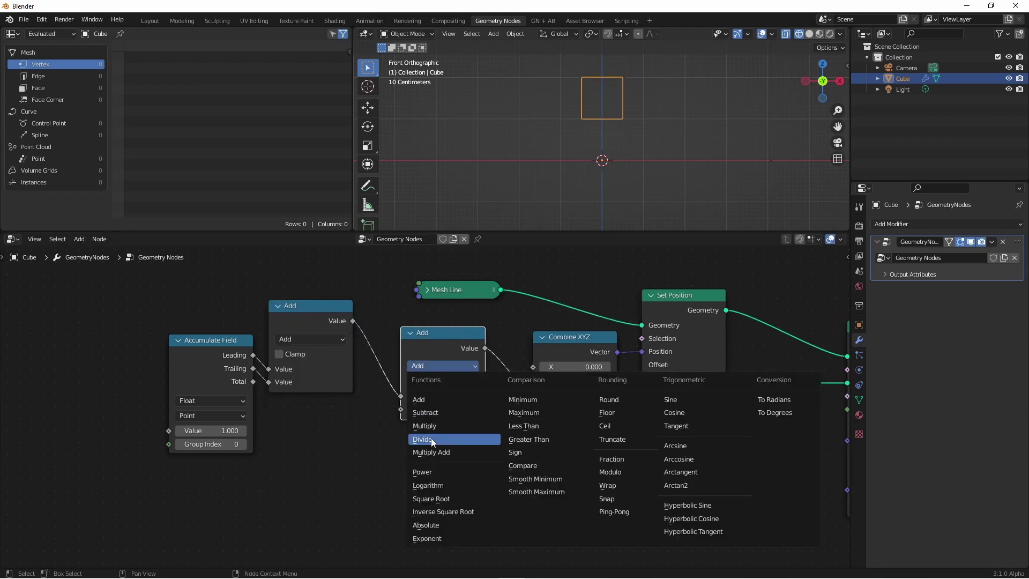
pyautogui.click(431, 438)
pyautogui.click(427, 409)
pyautogui.write('2')
pyautogui.press('Return')
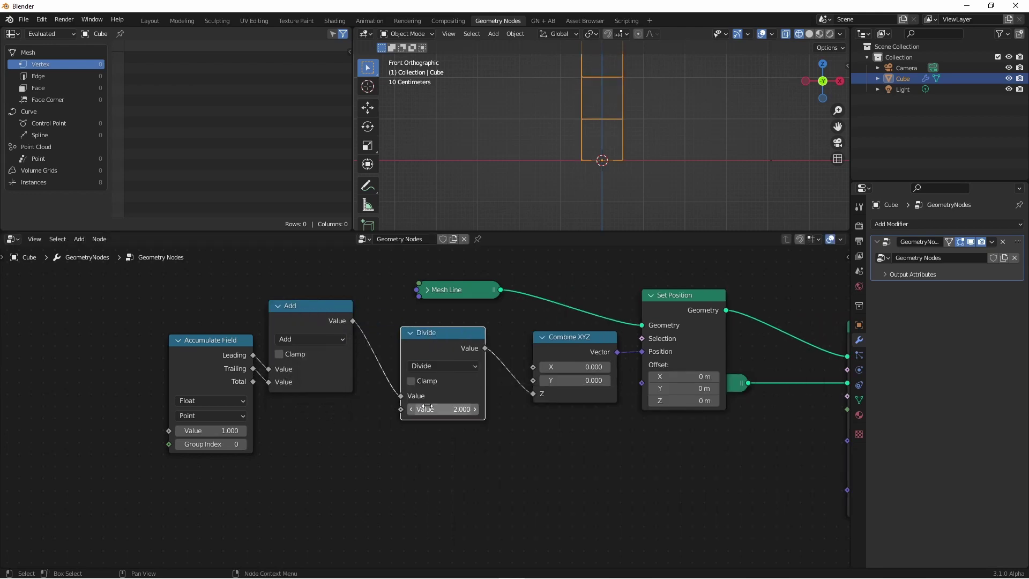
pyautogui.scroll(-2, 656, 121)
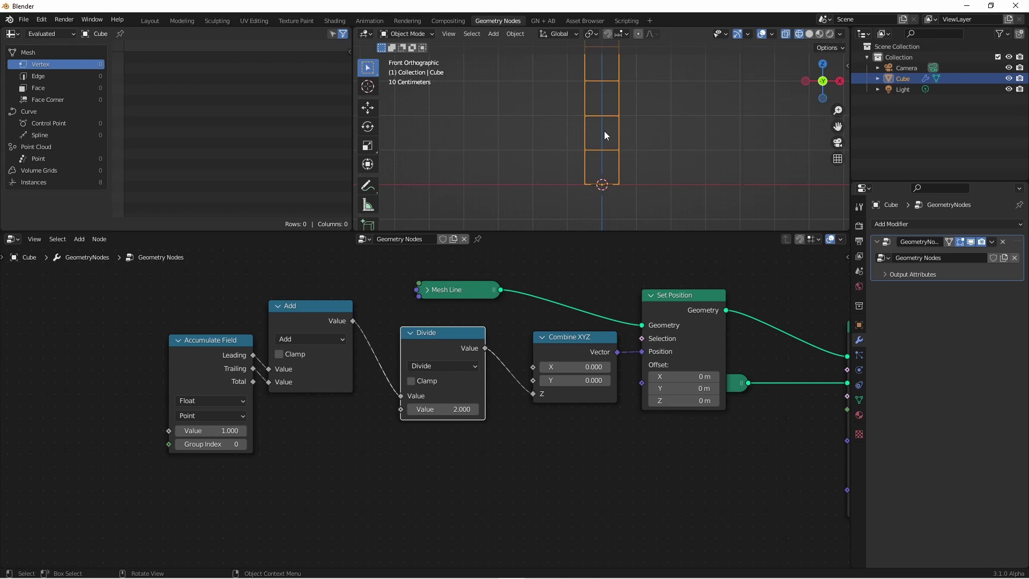
pyautogui.scroll(3, 604, 131)
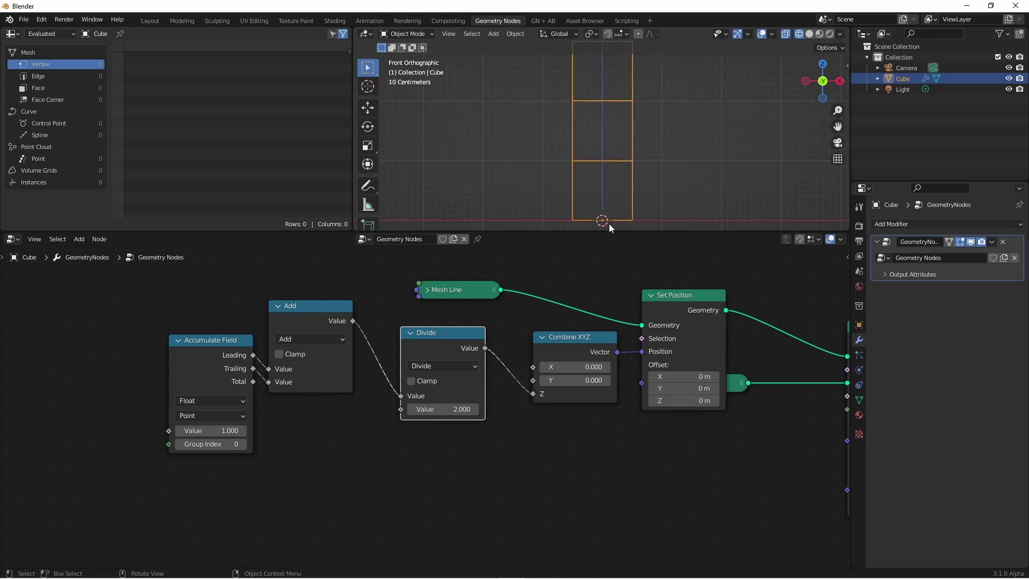
# Group the Add and Divide nodes into a node group named 'Average'.
pyautogui.hotkey('ctrl', 'z')
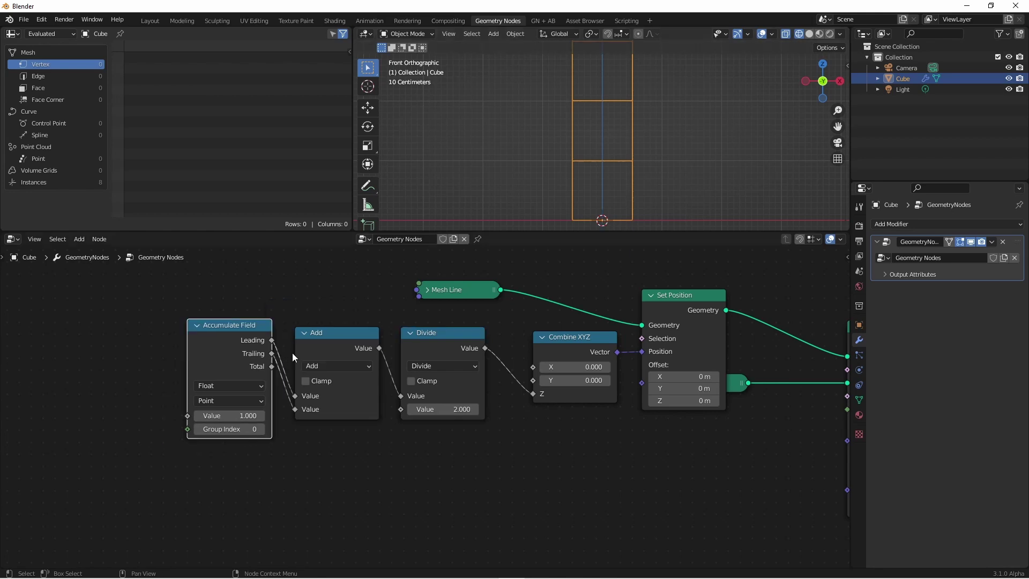
pyautogui.moveTo(467, 453); pyautogui.dragTo(325, 332)
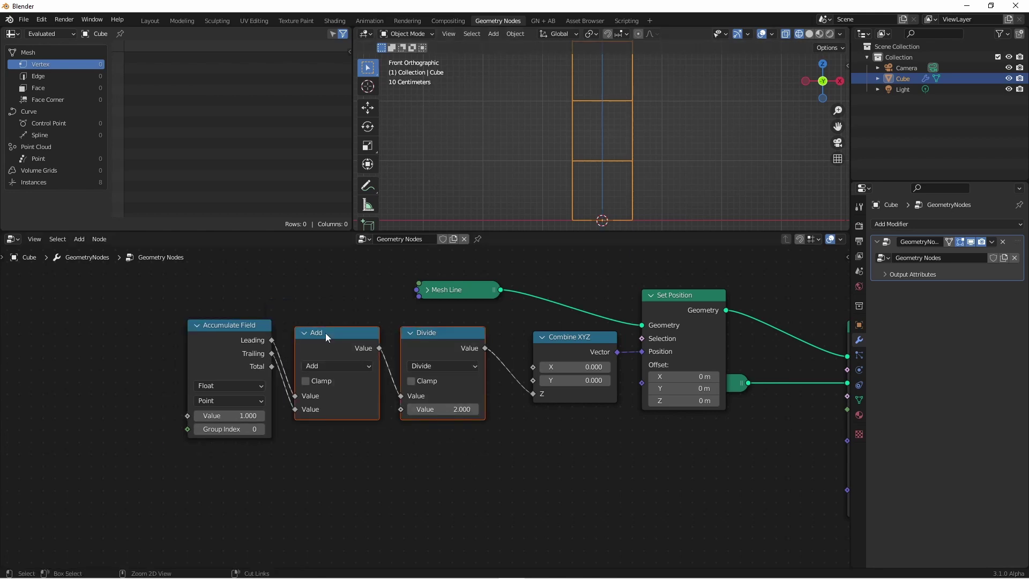
pyautogui.hotkey('ctrl', 'g')
pyautogui.press('Tab')
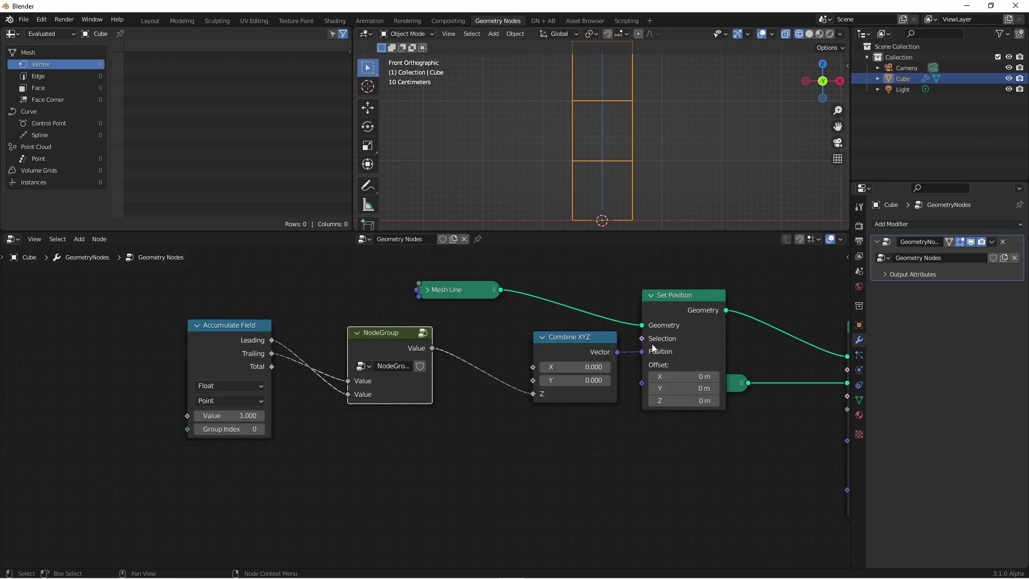
pyautogui.doubleClick(393, 368)
pyautogui.write('Average')
pyautogui.press('Return')
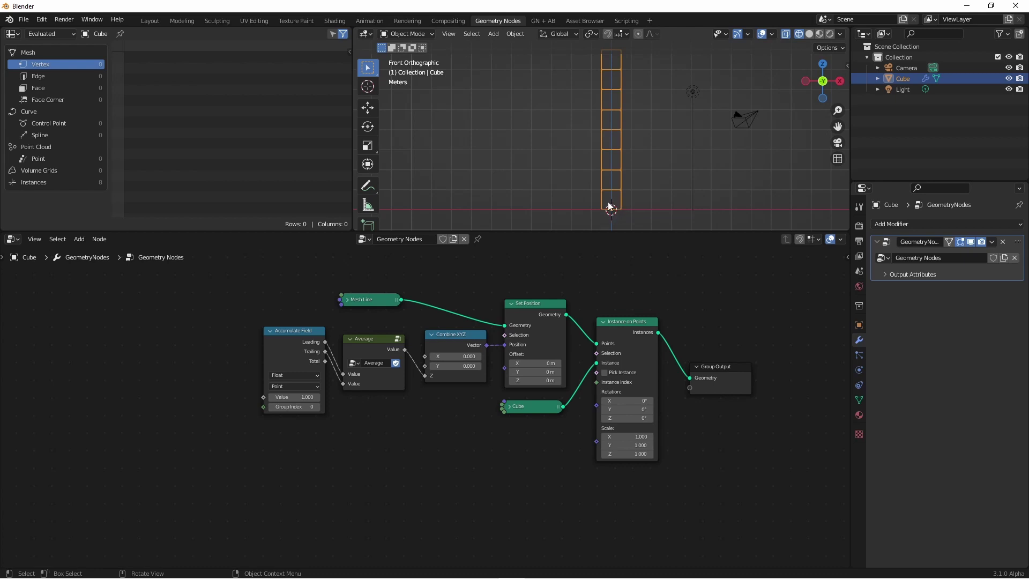
pyautogui.scroll(-2, 614, 204)
pyautogui.moveTo(294, 331); pyautogui.dragTo(294, 363)
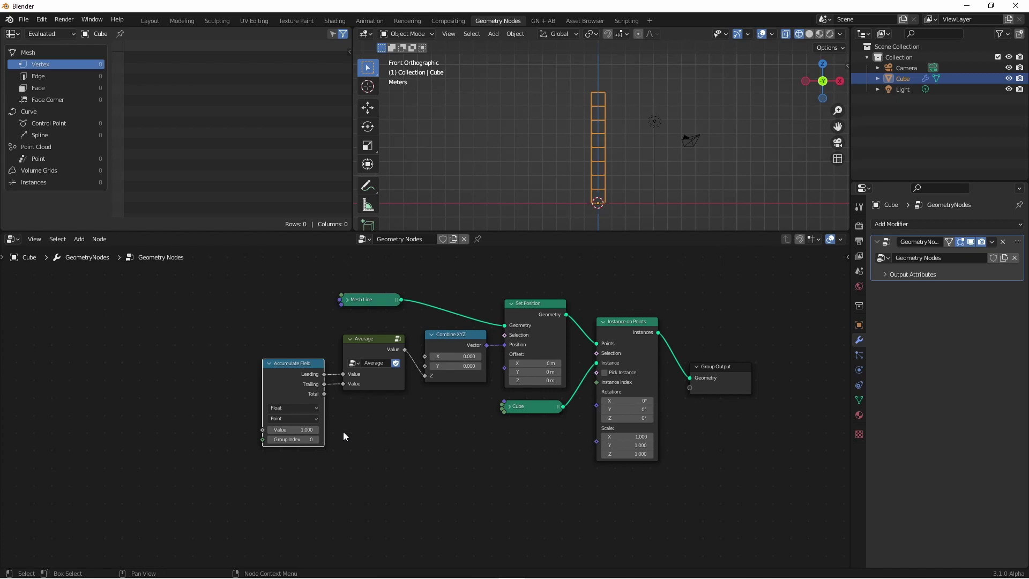
# Add a Random Value node feeding Accumulate Field's Value input.
pyautogui.hotkey('shift', 'a')
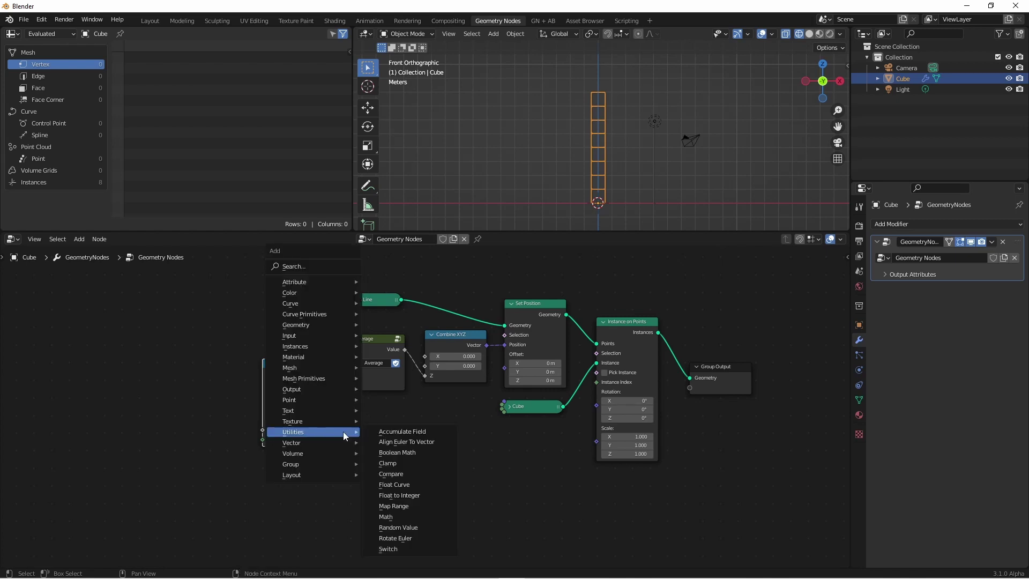
pyautogui.click(386, 528)
pyautogui.click(214, 385)
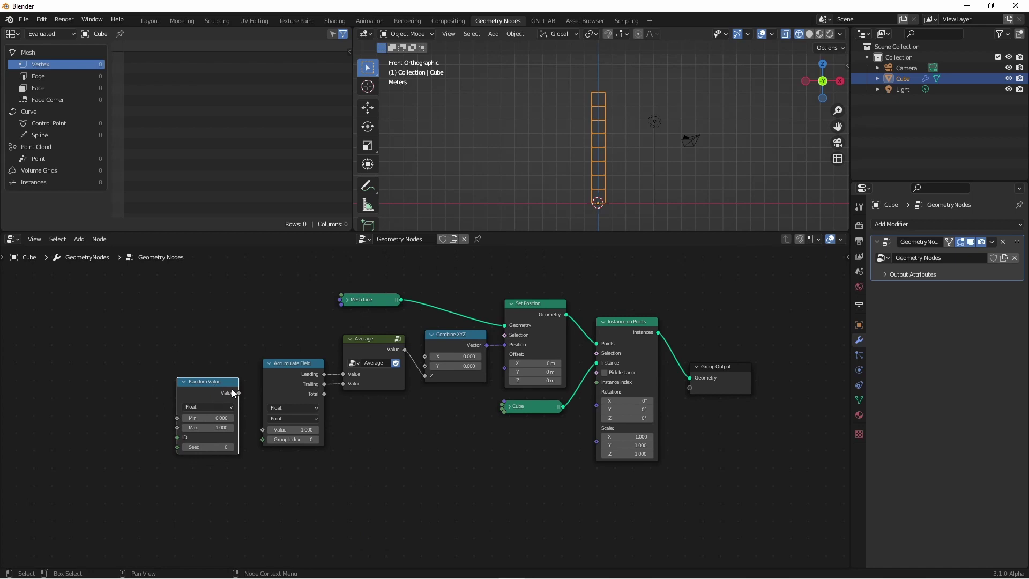
pyautogui.moveTo(238, 393); pyautogui.dragTo(263, 429)
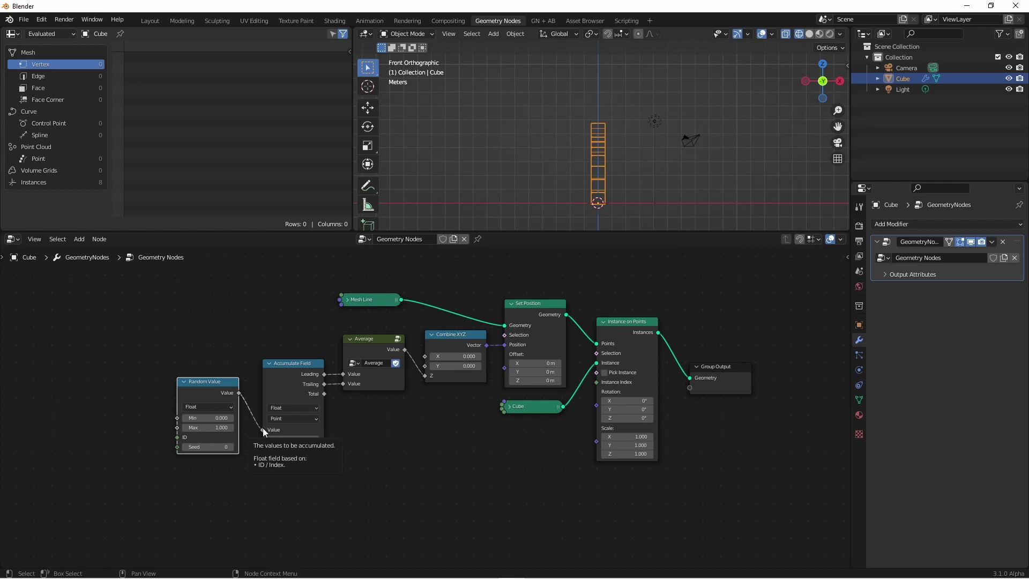
pyautogui.scroll(4, 613, 163)
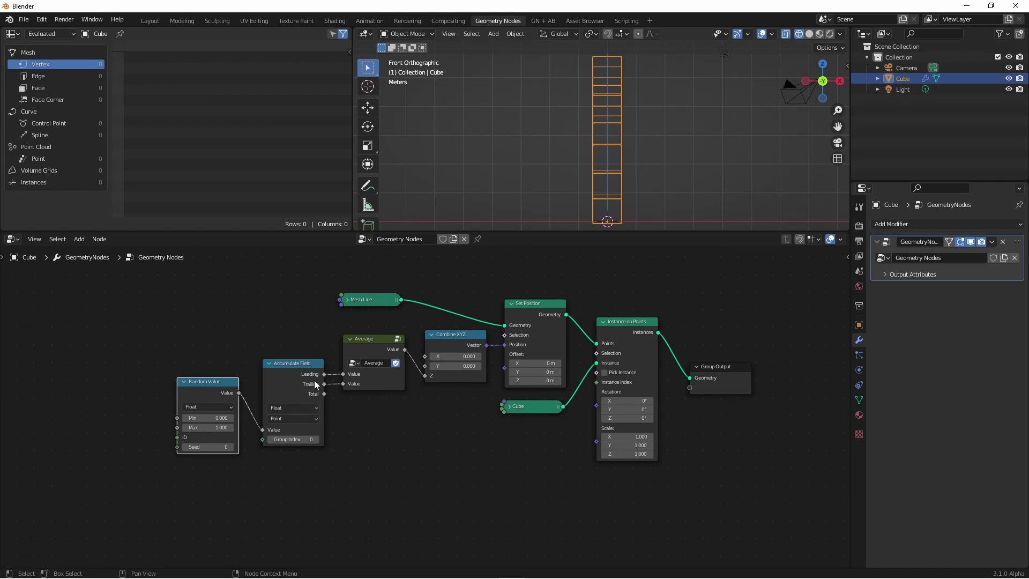
# Drive the cube instances' Scale from Random Value and view them in solid shading.
pyautogui.click(509, 406)
pyautogui.click(509, 406)
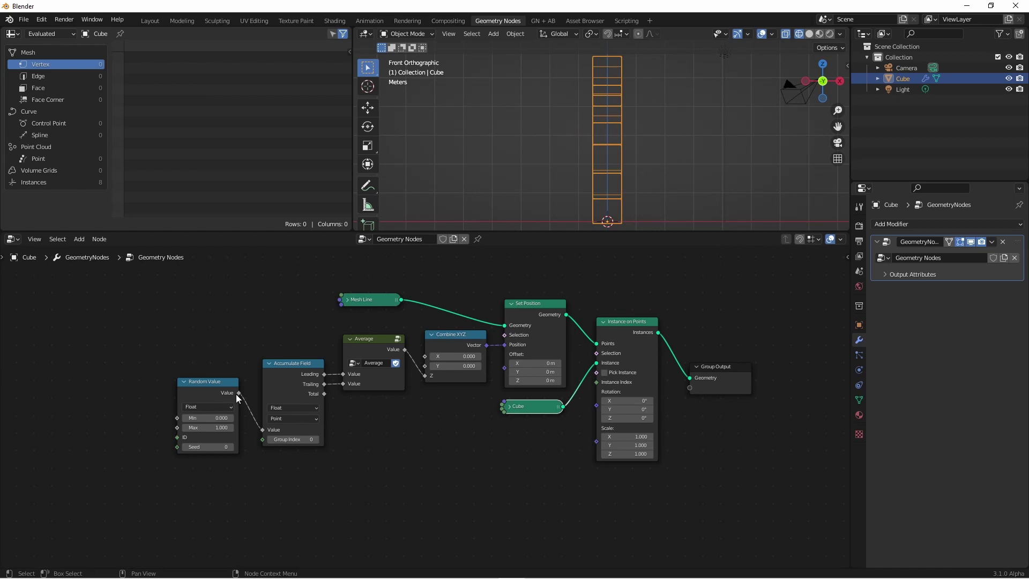
pyautogui.moveTo(239, 393); pyautogui.dragTo(596, 444)
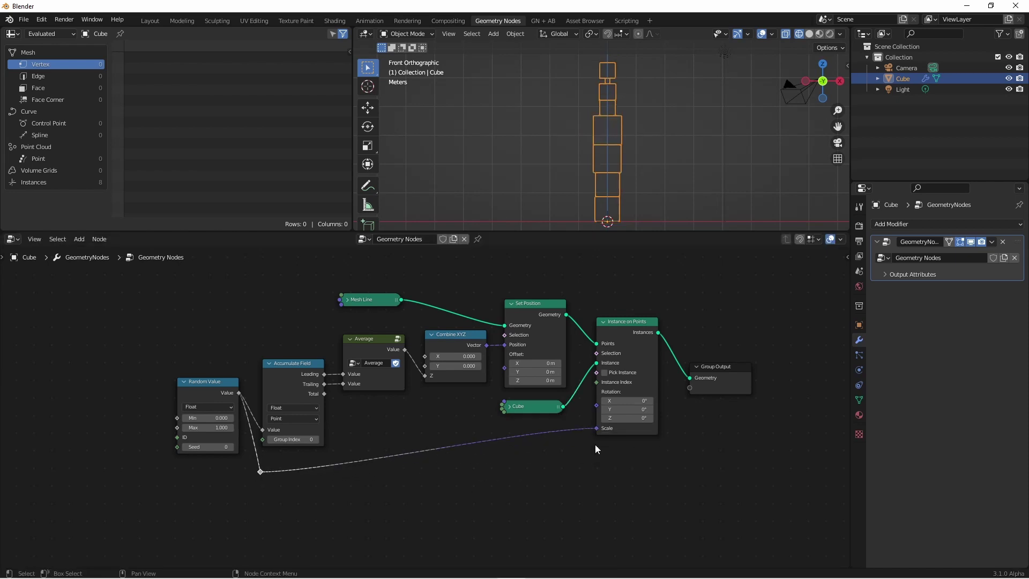
pyautogui.hotkey('shift', 'z')
pyautogui.moveTo(664, 95)
pyautogui.mouseDown(button='middle')
pyautogui.moveTo(632, 134)
pyautogui.moveTo(666, 175)
pyautogui.mouseUp(button='middle')
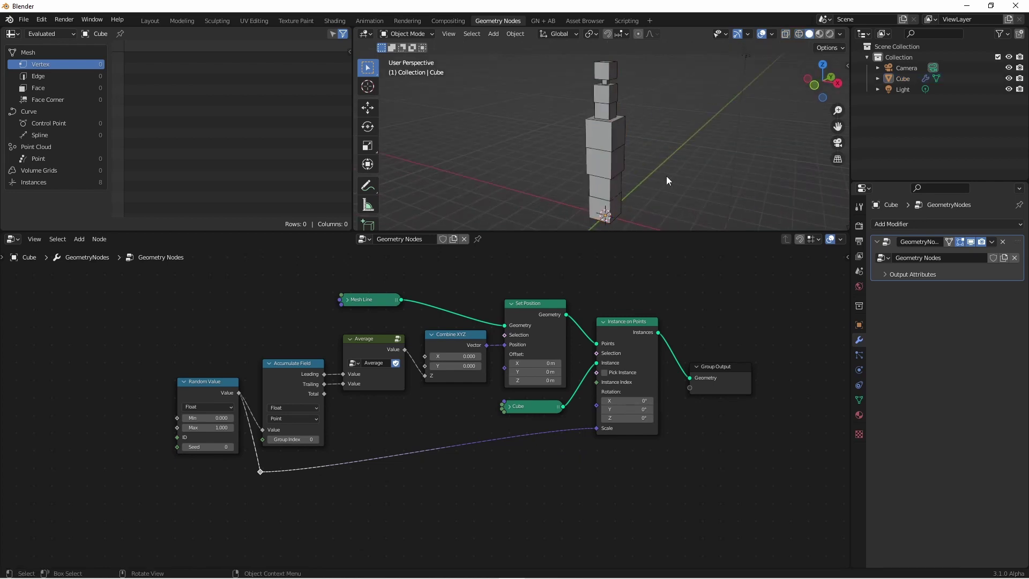
pyautogui.moveTo(666, 179); pyautogui.dragTo(663, 187, button='middle')
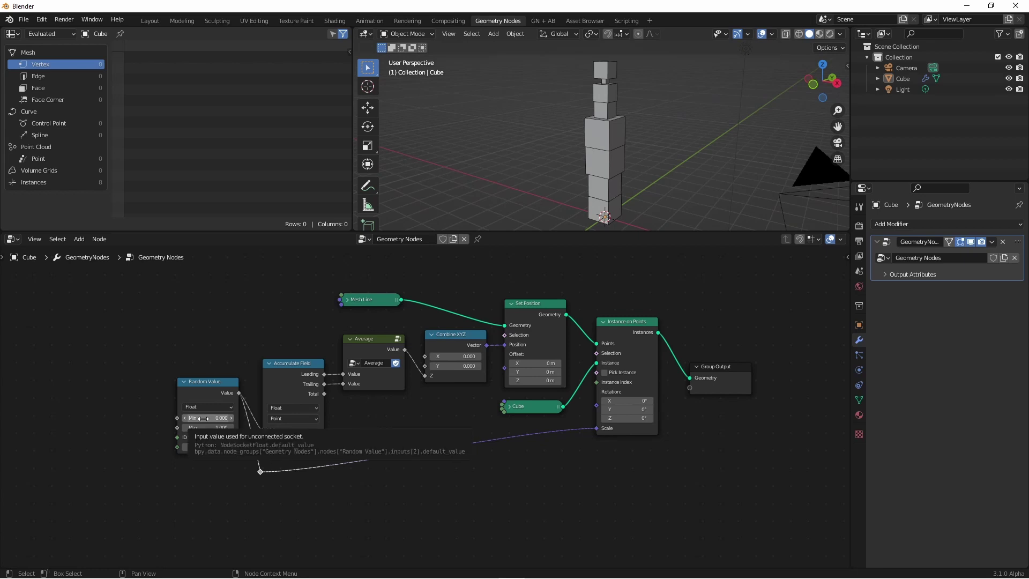
# Set Random Value's range to min 0.5 and max 0.9.
pyautogui.click(204, 417)
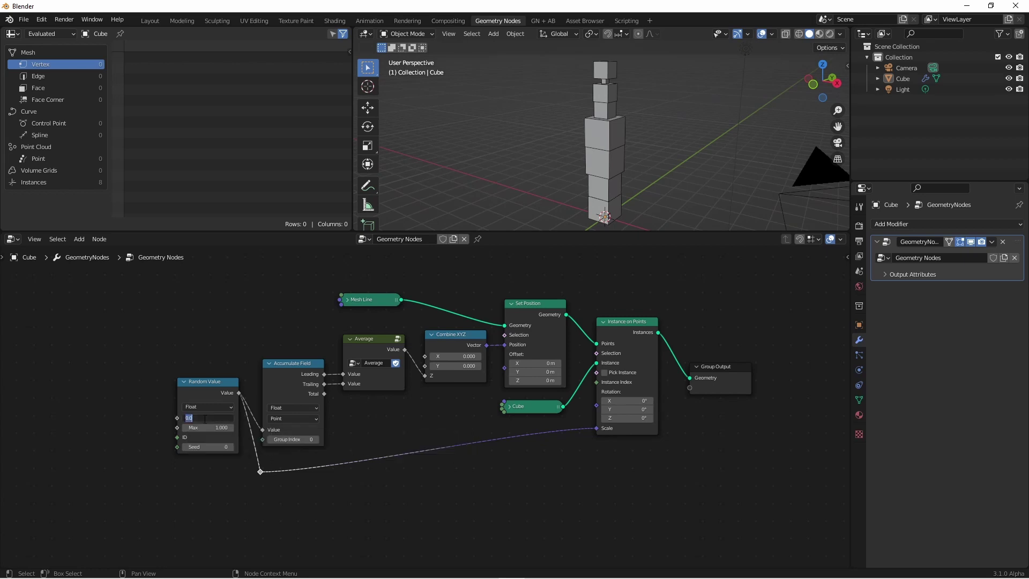
pyautogui.write('0.5')
pyautogui.click(219, 427)
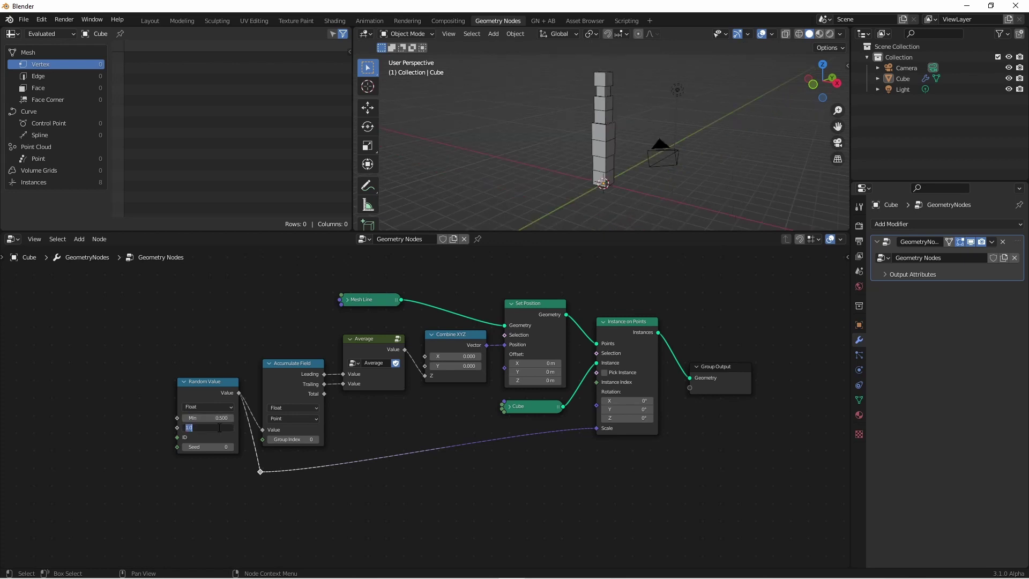
pyautogui.write('0.9')
pyautogui.press('Return')
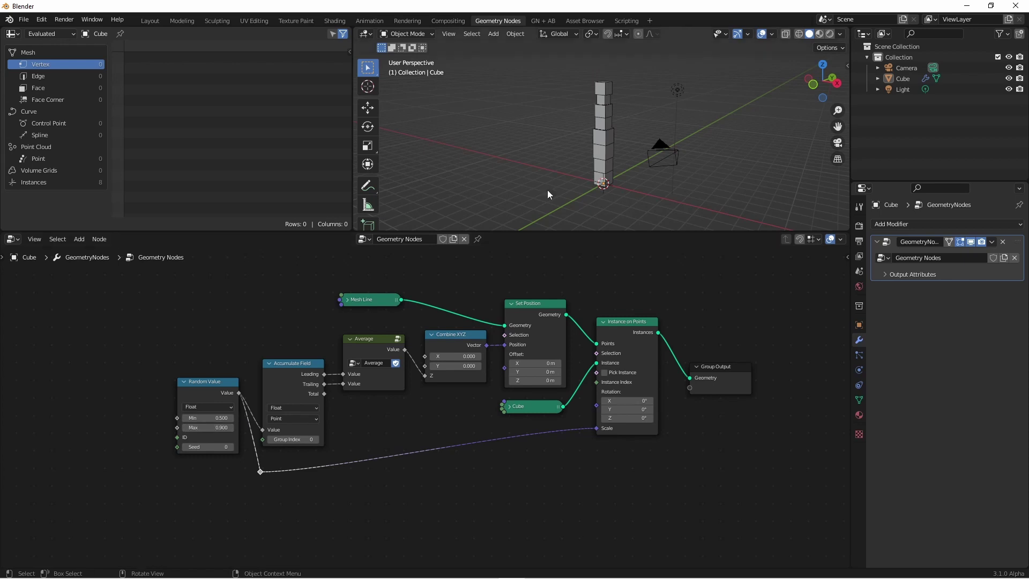
# Reduce the Mesh Line count to 6 cubes and raise the random seed to 7.
pyautogui.scroll(1, 592, 157)
pyautogui.scroll(2, 612, 120)
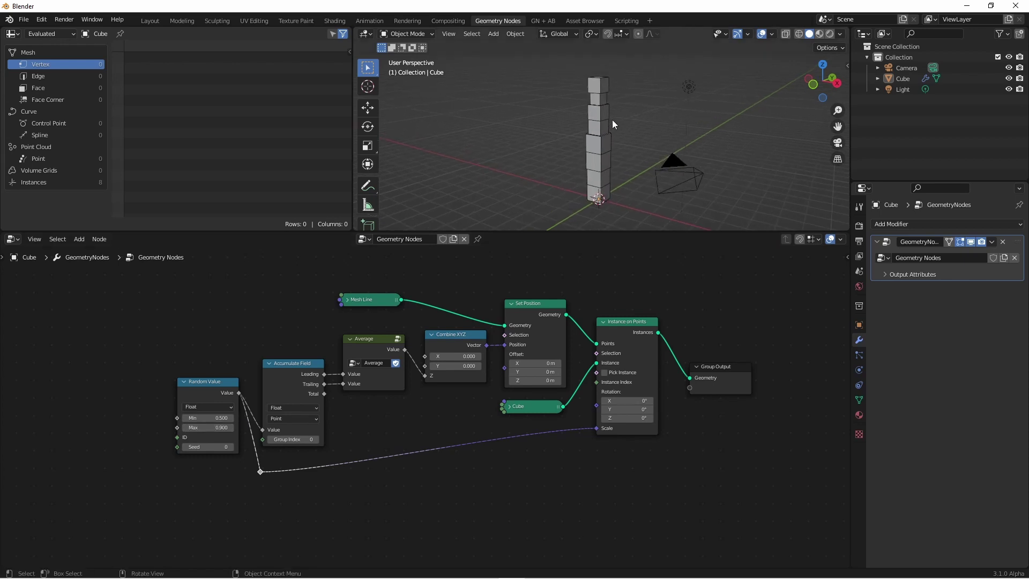
pyautogui.click(346, 300)
pyautogui.click(347, 299)
pyautogui.moveTo(345, 300); pyautogui.dragTo(184, 285)
pyautogui.moveTo(234, 320); pyautogui.dragTo(217, 320)
pyautogui.moveTo(211, 406); pyautogui.dragTo(214, 458)
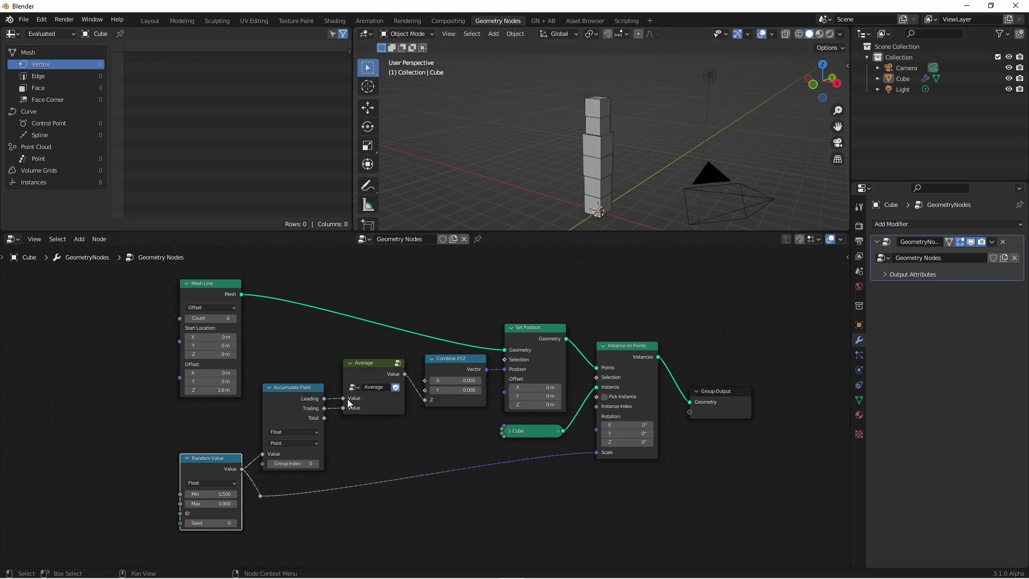
pyautogui.click(234, 523)
pyautogui.click(234, 522)
pyautogui.click(234, 523)
pyautogui.click(234, 522)
pyautogui.click(233, 522)
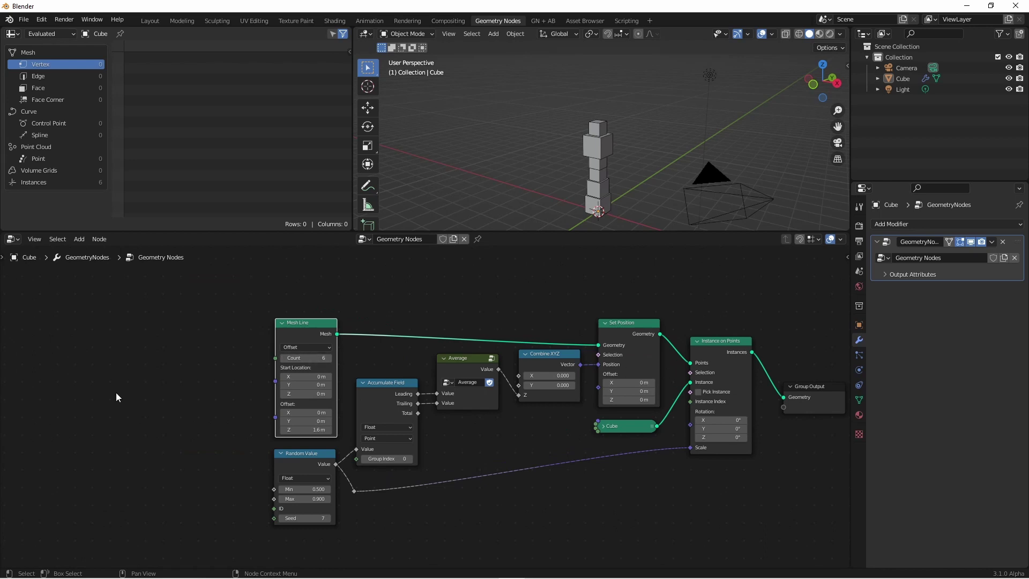
# Add a Group Input exposing Mesh Line Count 6, Random Value Min 0.500, Max 0.900 and Seed 7.
pyautogui.hotkey('shift', 'a')
pyautogui.moveTo(93, 425)
pyautogui.click(161, 456)
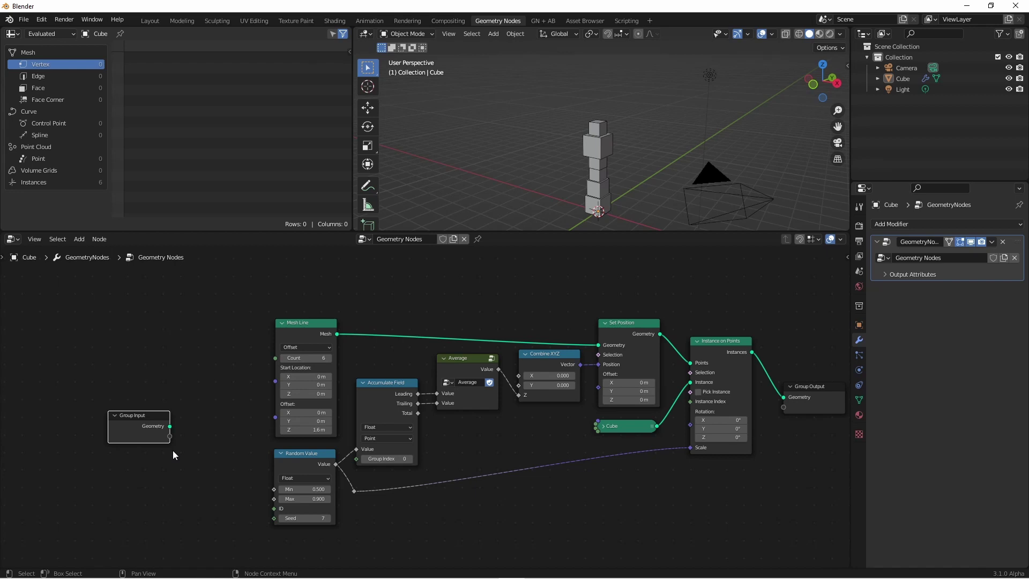
pyautogui.moveTo(169, 435); pyautogui.dragTo(275, 358)
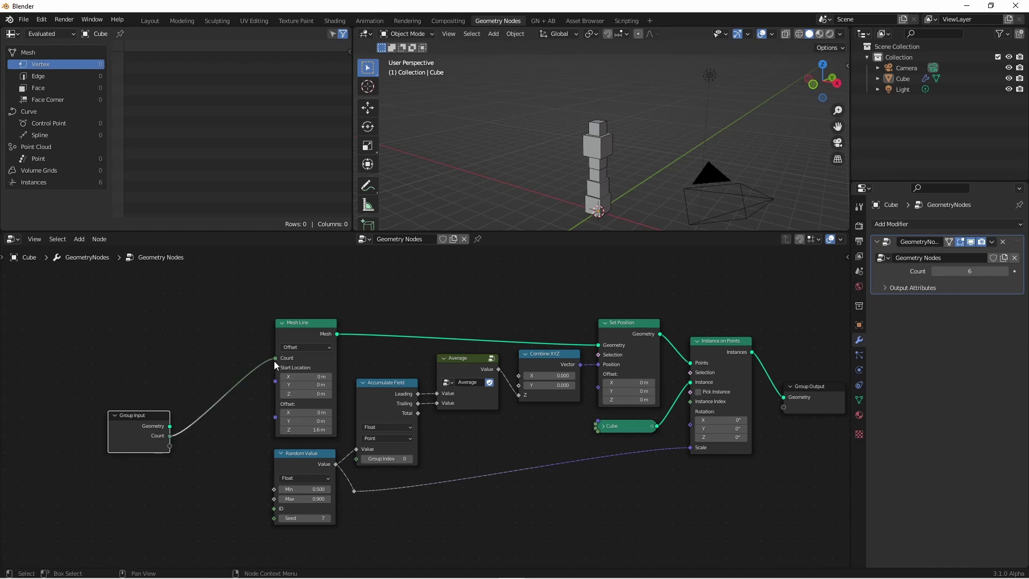
pyautogui.press('n')
pyautogui.moveTo(111, 445); pyautogui.dragTo(214, 489)
pyautogui.moveTo(111, 455); pyautogui.dragTo(213, 498)
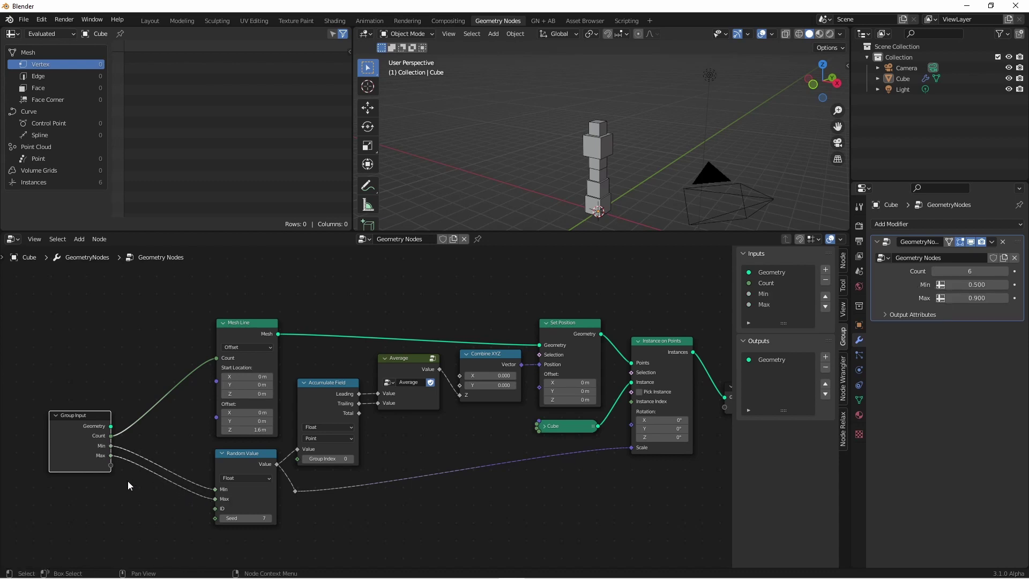
pyautogui.moveTo(111, 465); pyautogui.dragTo(215, 517)
pyautogui.press('n')
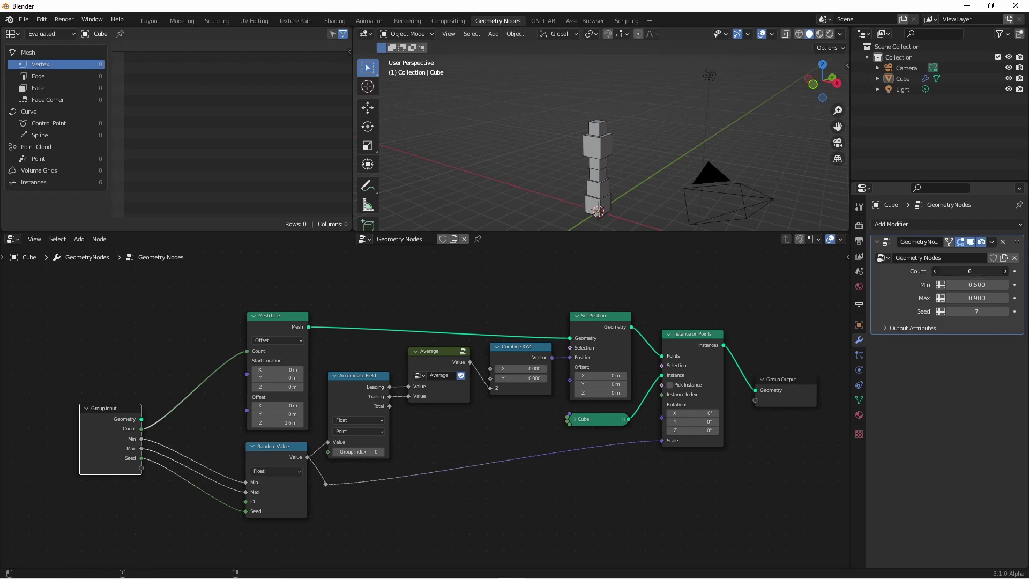
# Duplicate the cube stack to the right and raise the copy's cube Count to 14.
pyautogui.click(1005, 271)
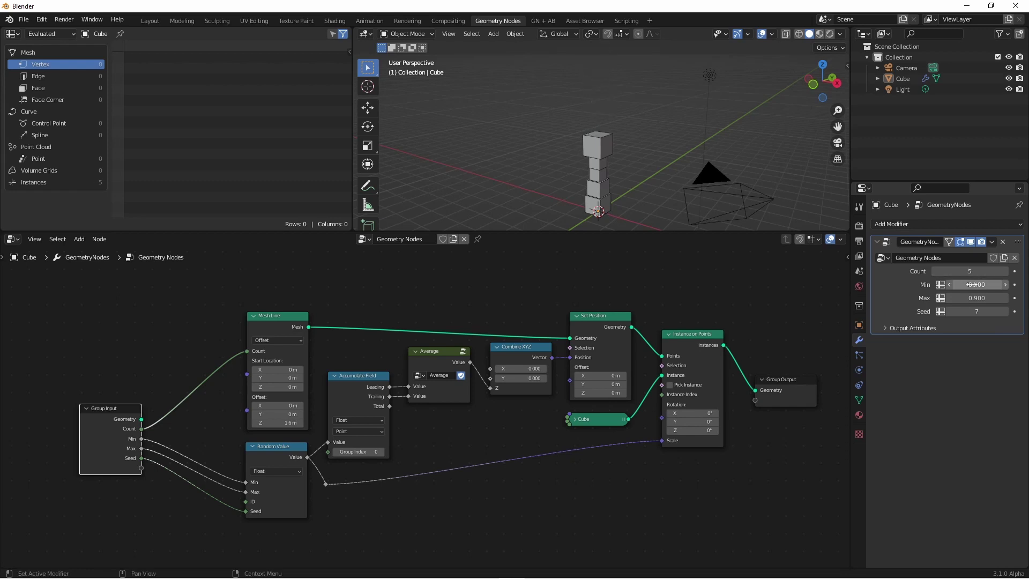
pyautogui.click(597, 188)
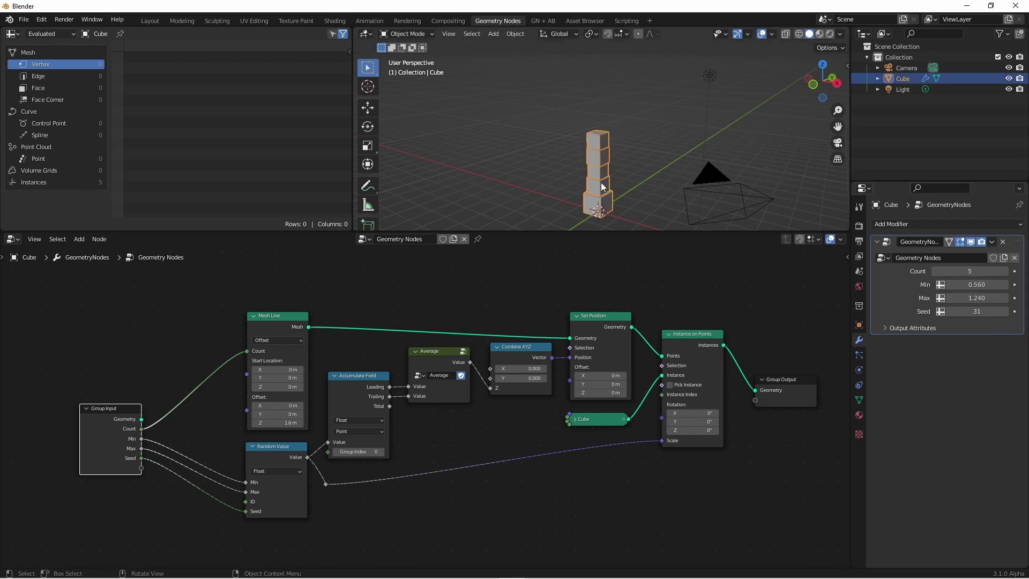
pyautogui.hotkey('shift', 'd')
pyautogui.click(635, 173)
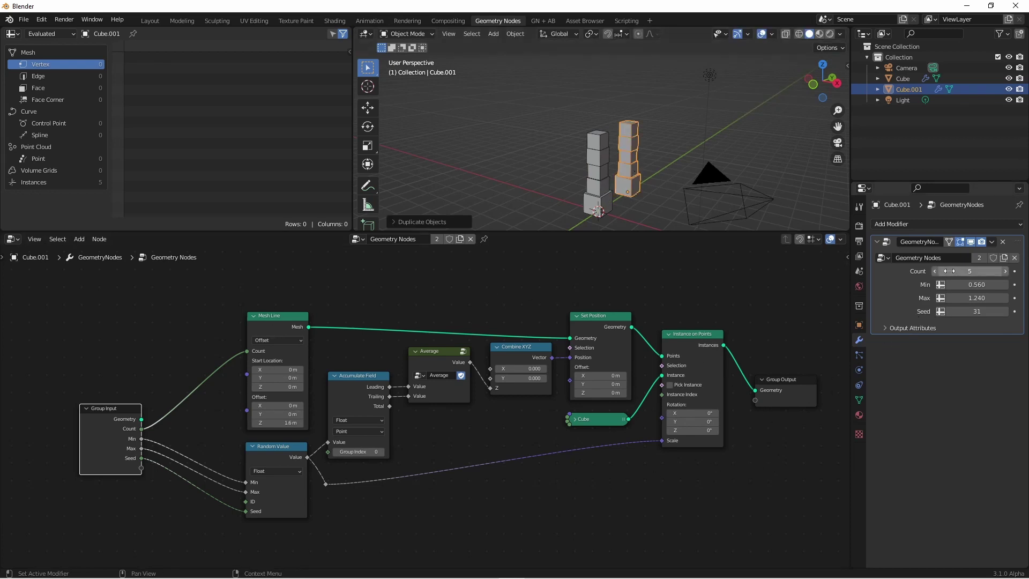
pyautogui.moveTo(965, 272); pyautogui.dragTo(973, 311)
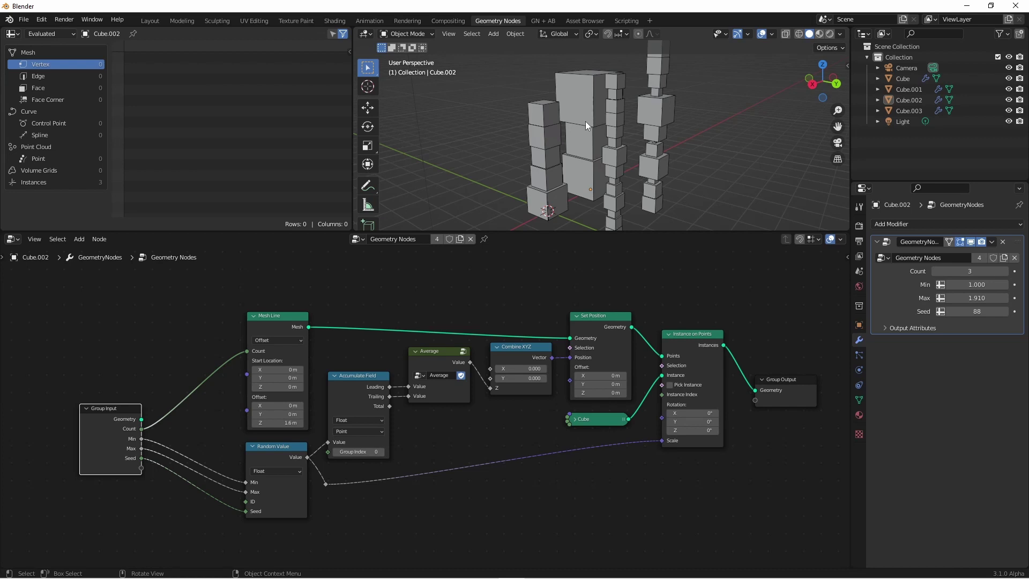
pyautogui.click(656, 119)
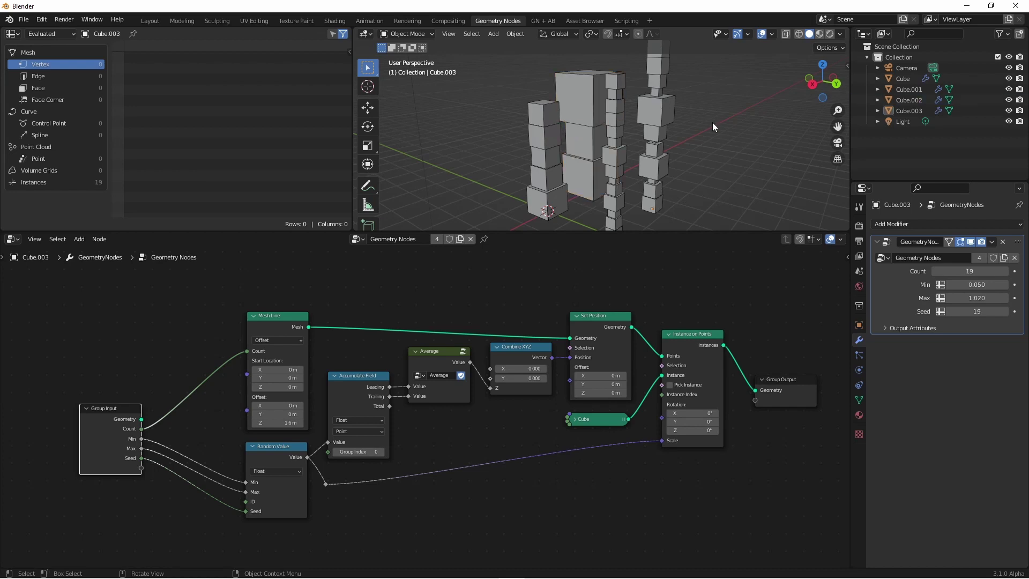